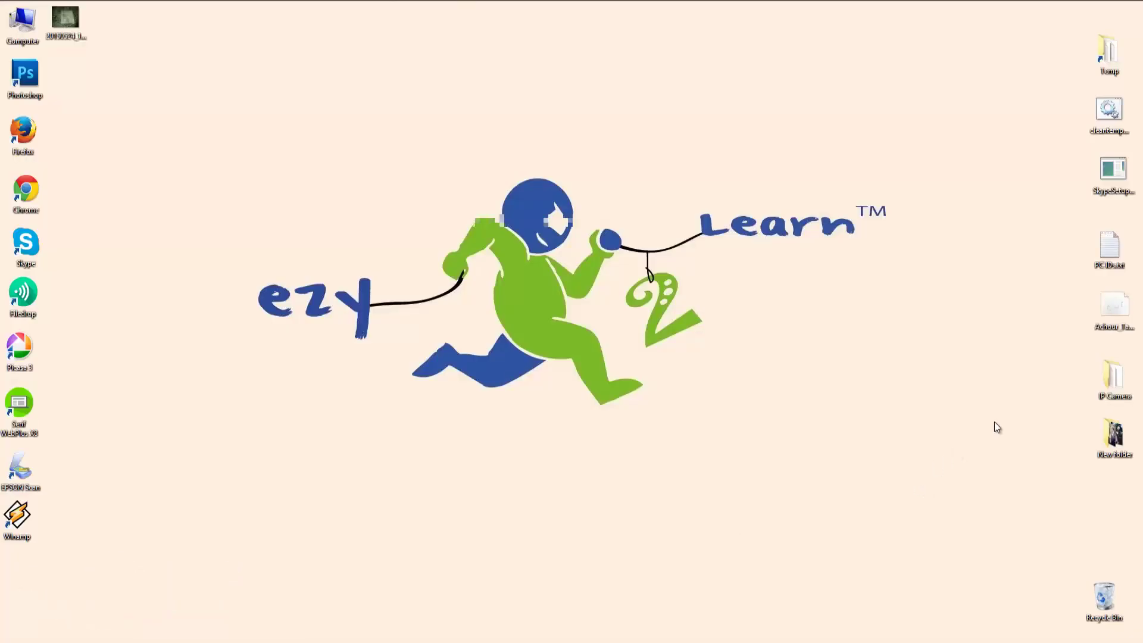
Open the IP Camera\Software folder holding the General_CMS_V3.1.0.2.T.20141104.exe installer.
double_click(1115, 381)
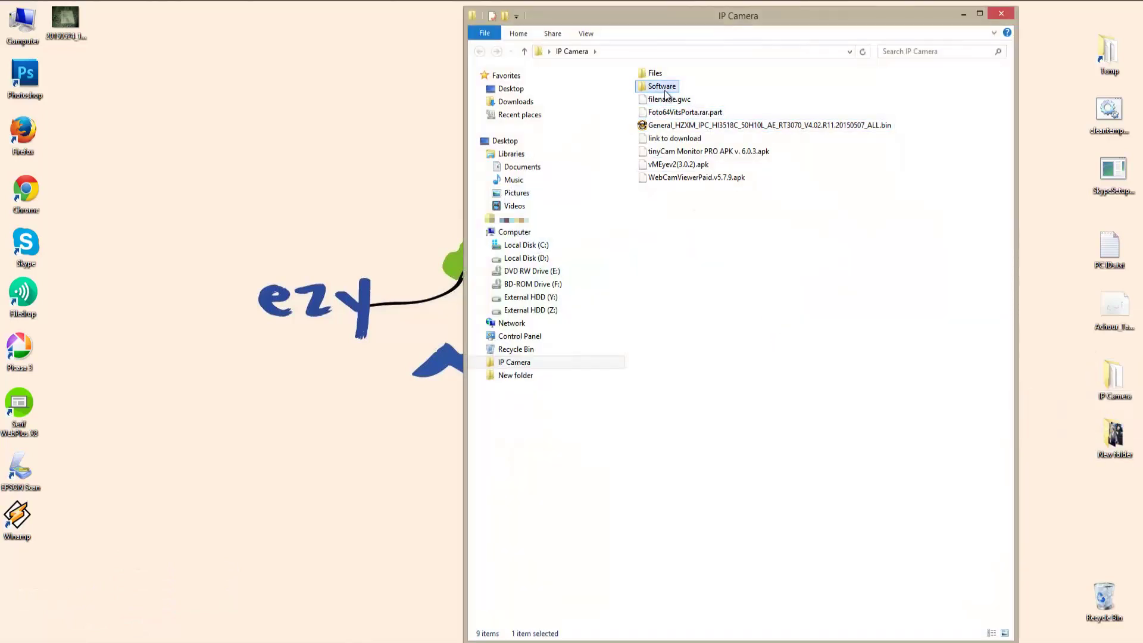
double_click(665, 88)
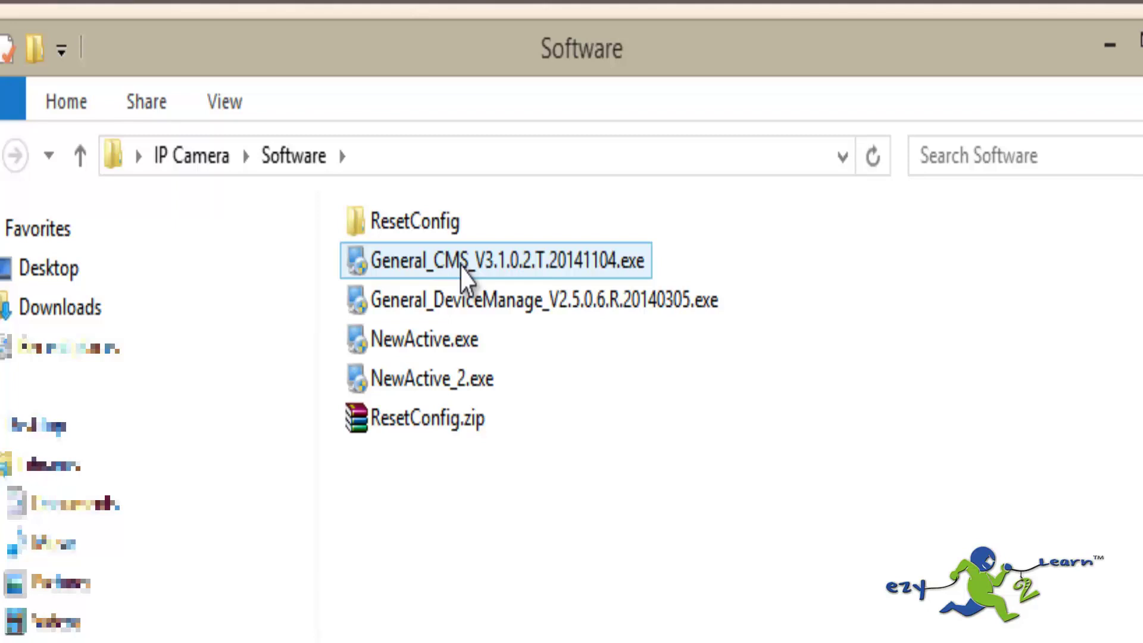
drag(466, 275, 241, 324)
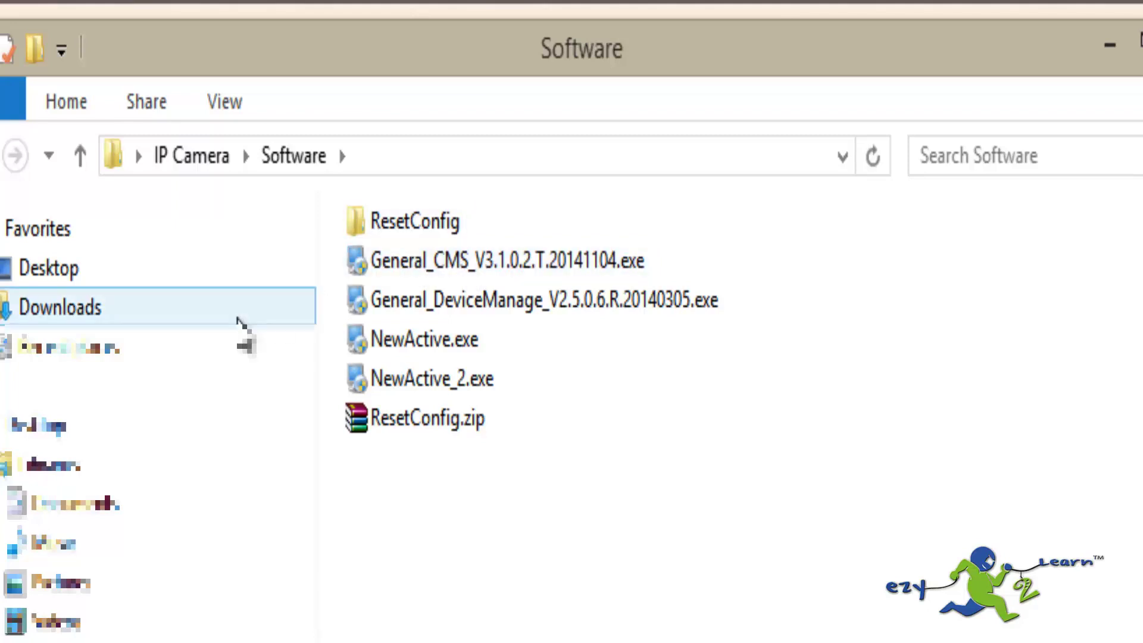
Install CMS in English into the default C:\Program Files (x86)\CMS folder.
double_click(448, 262)
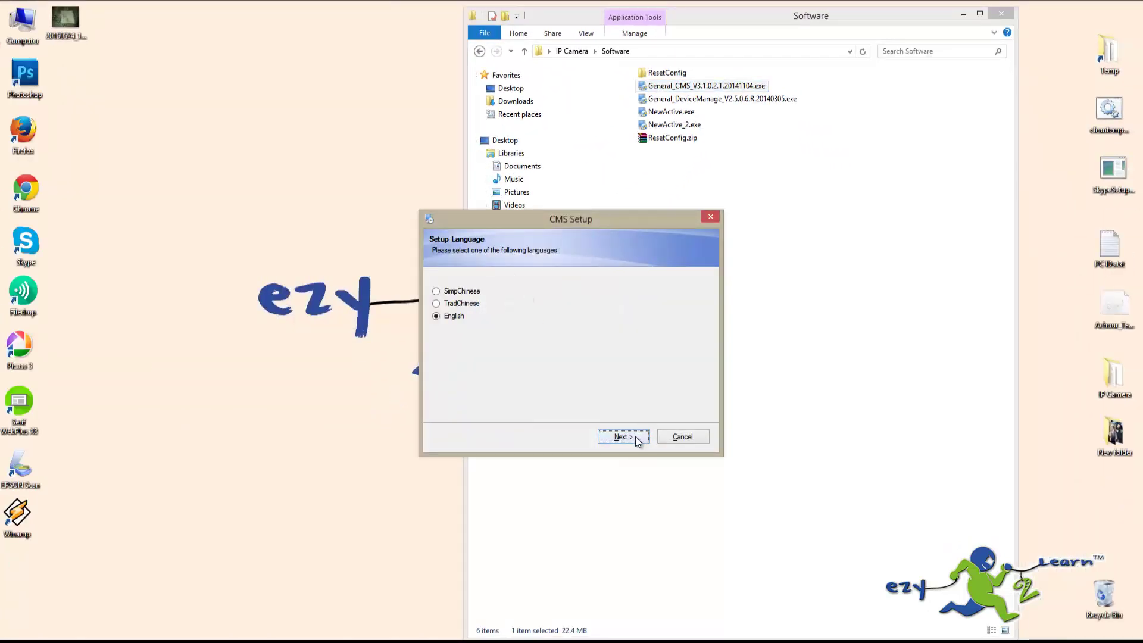
click(623, 437)
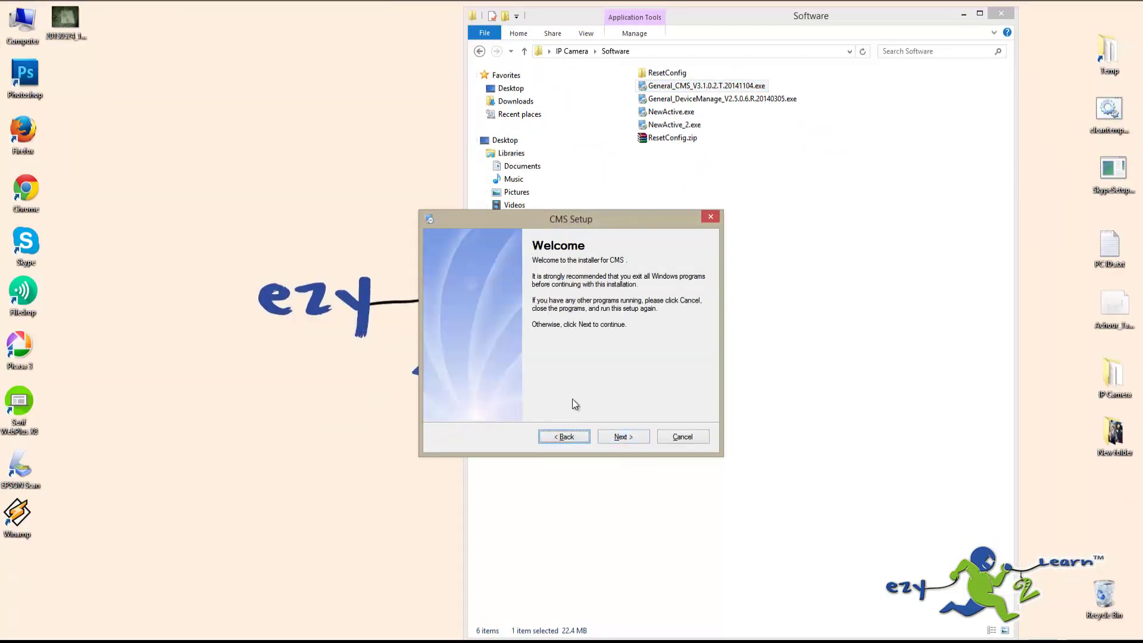
click(628, 439)
click(627, 438)
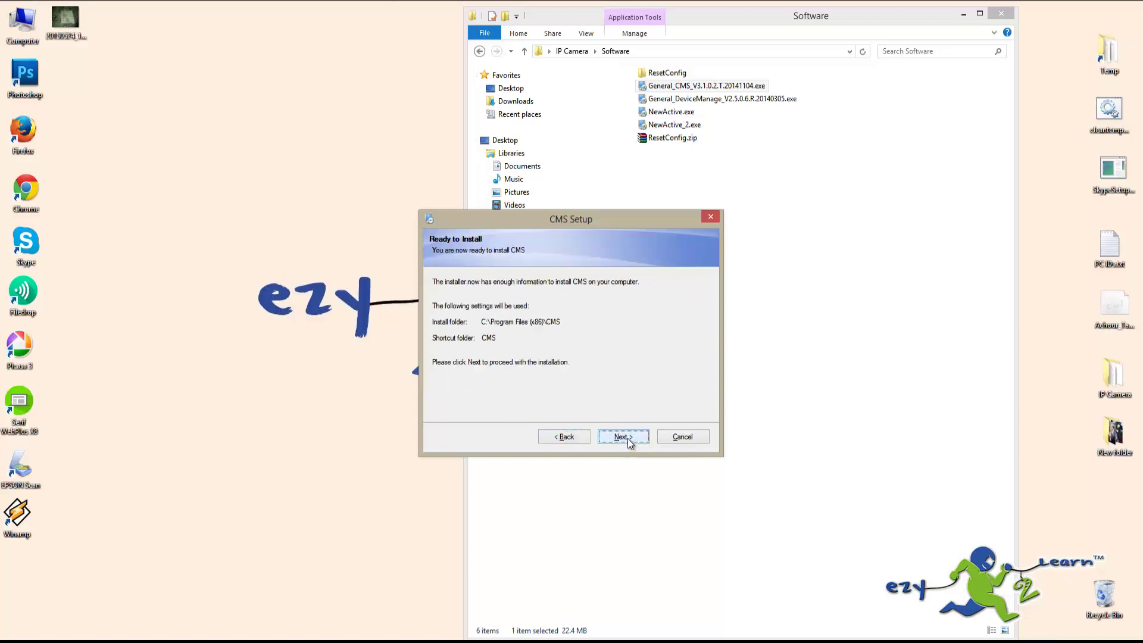
click(628, 437)
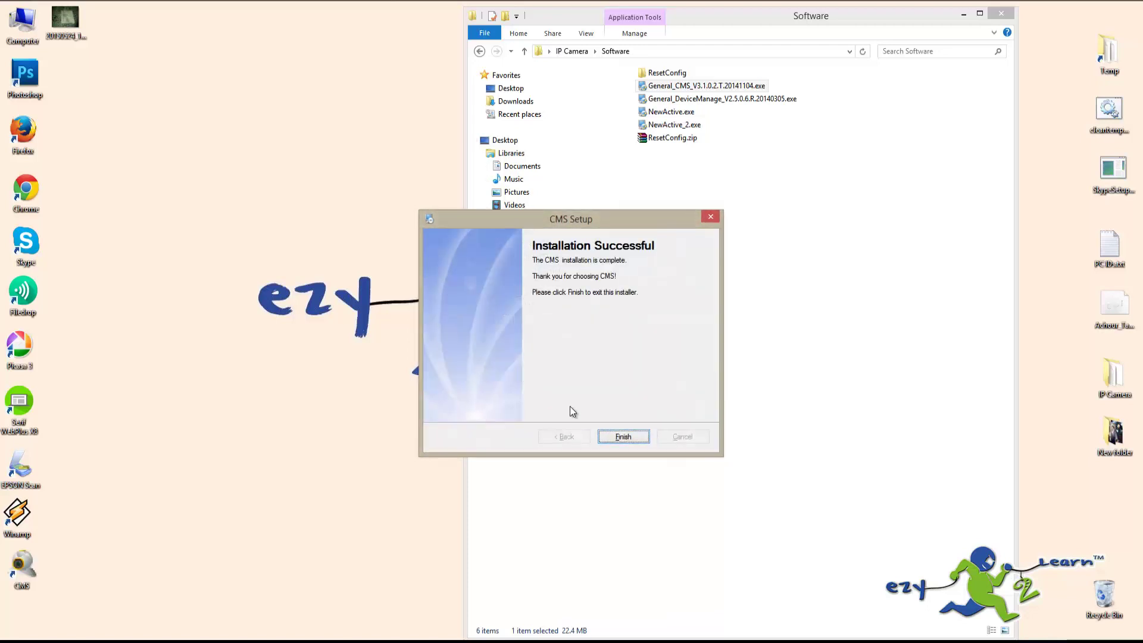
click(624, 437)
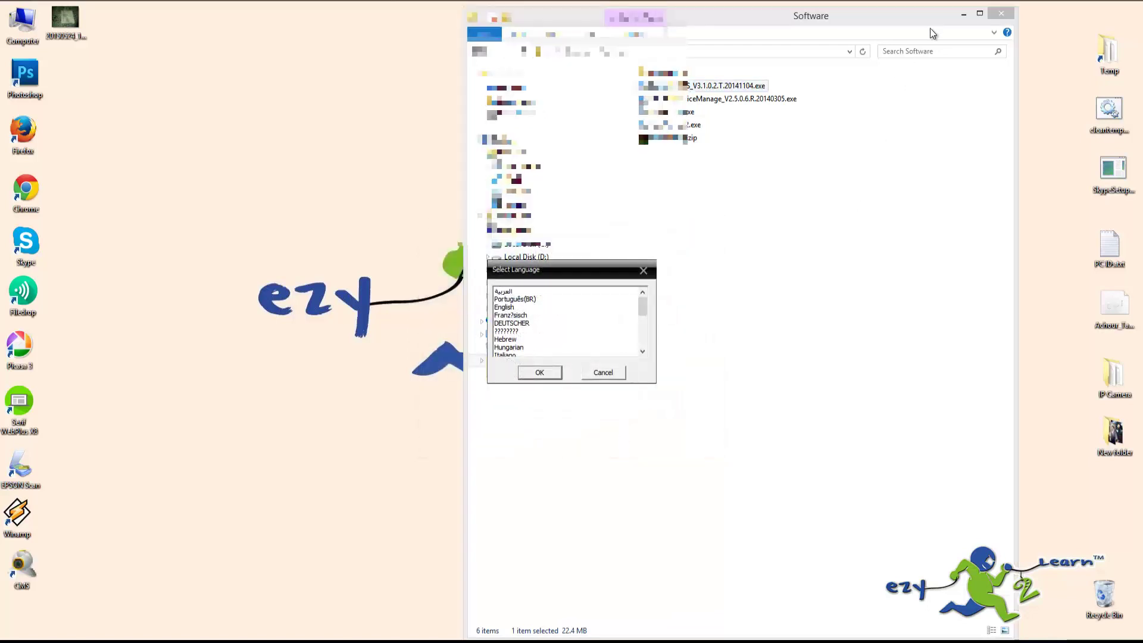
Set the CMS interface to English, log in, and dismiss the empty device list warning.
click(514, 307)
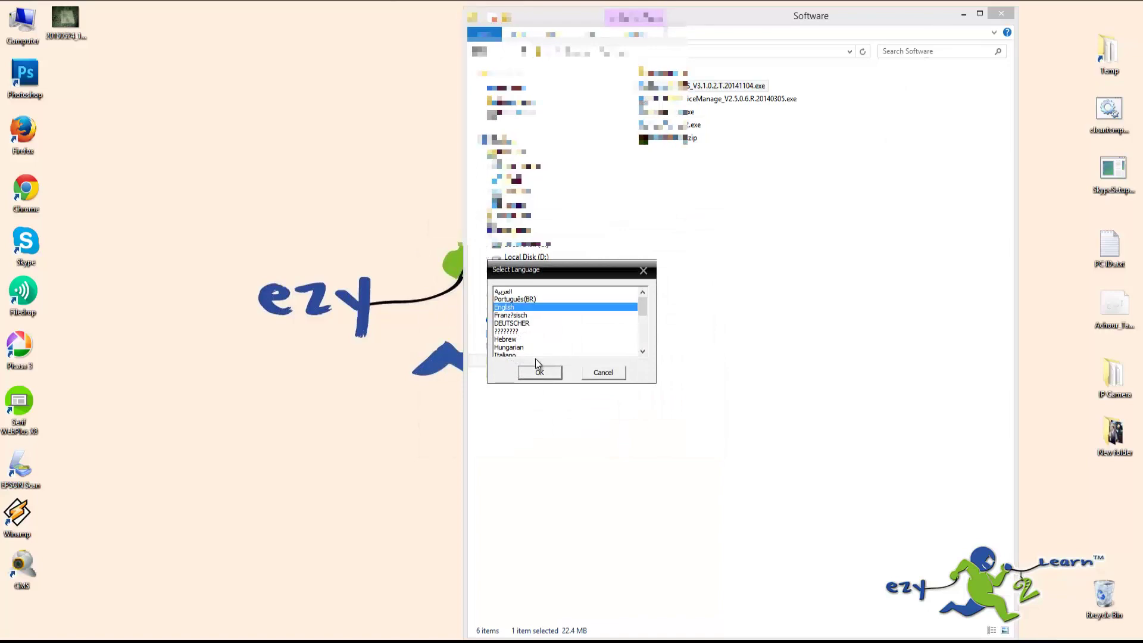
click(537, 374)
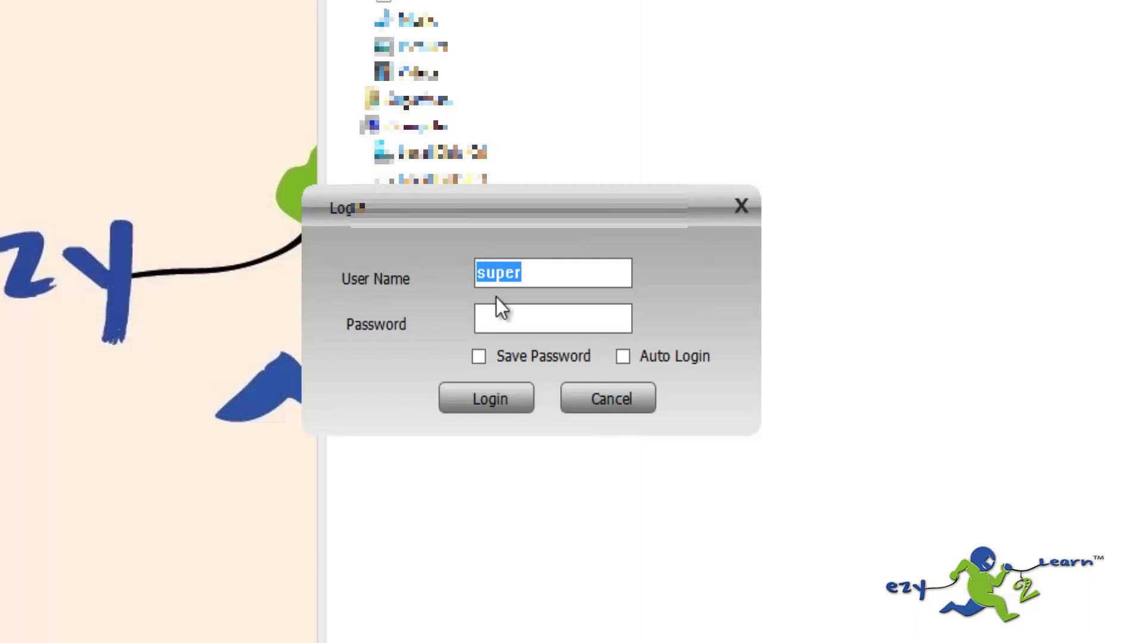
click(488, 399)
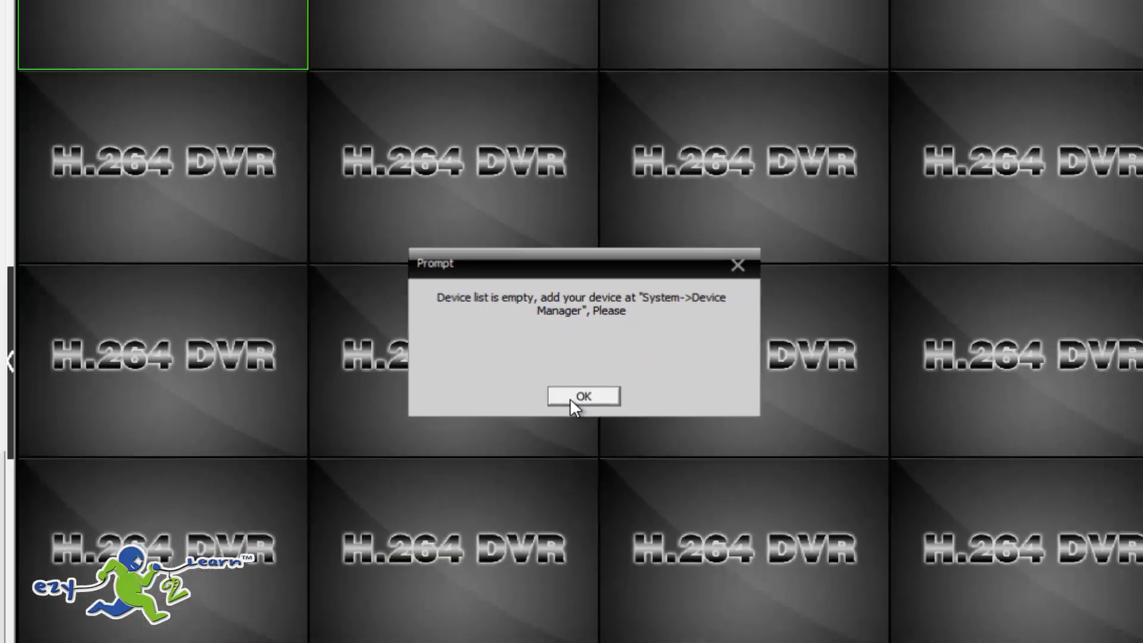
click(602, 454)
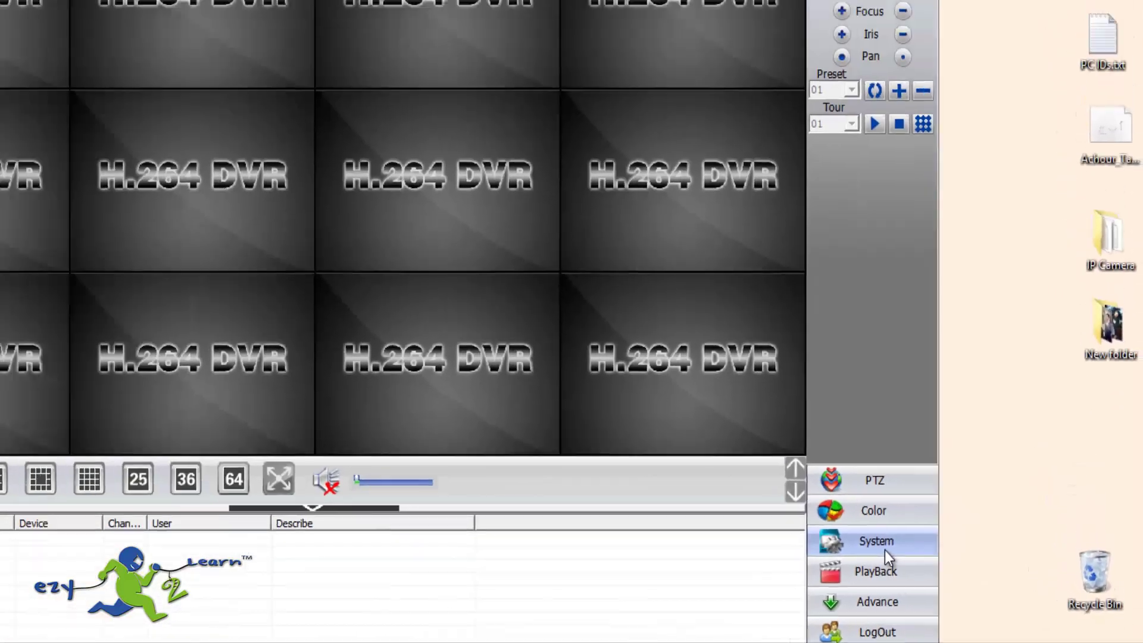
Create a zone named 'a' in Device Manager and select it.
click(624, 445)
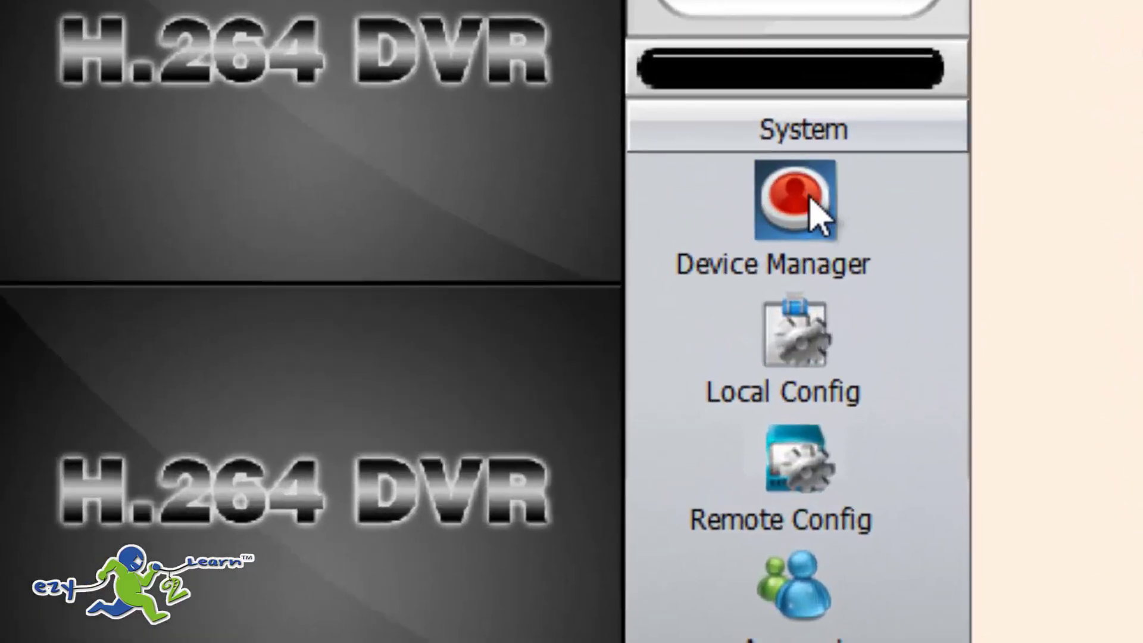
click(804, 203)
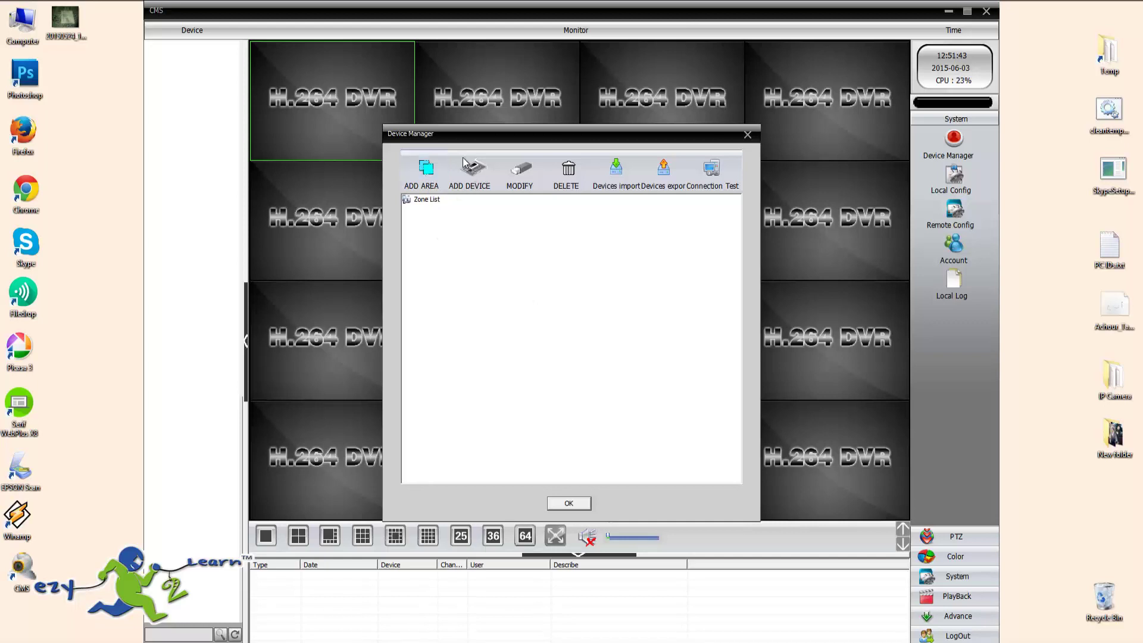
click(420, 172)
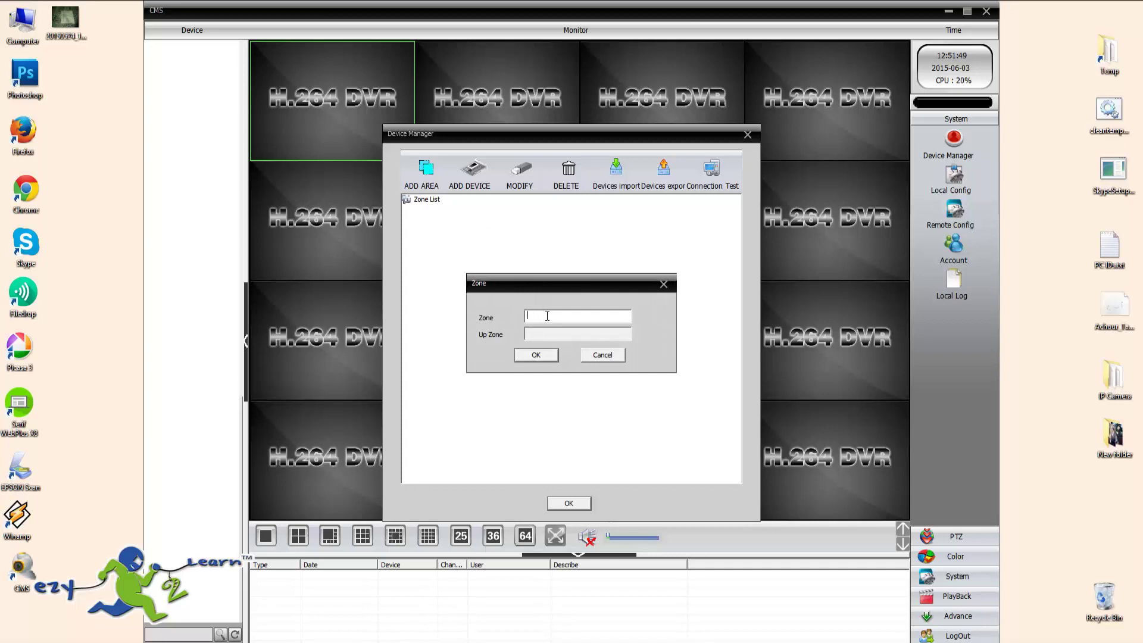
text(a)
click(536, 355)
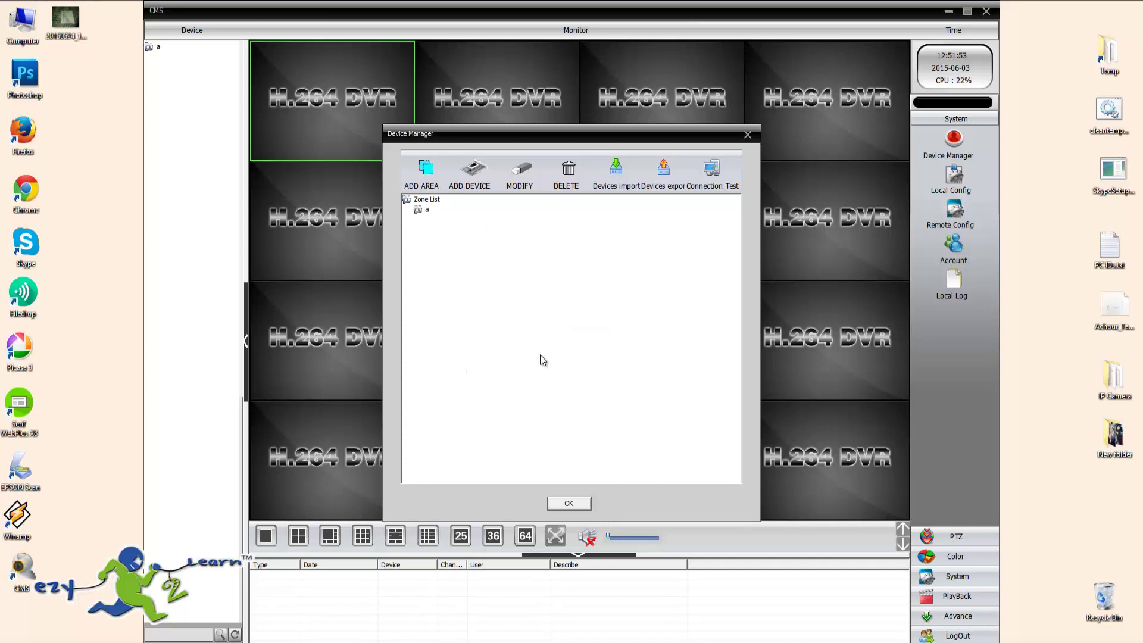
click(426, 211)
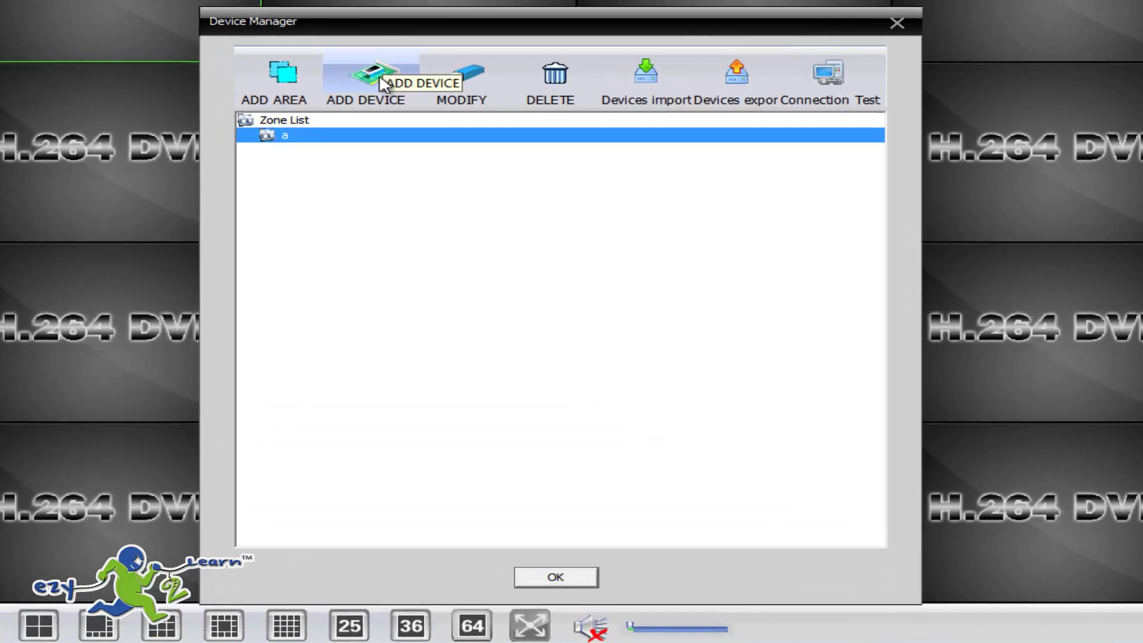
IP-search from the add-device form until the H264DVR camera at 192.168.1.10, port 34567 appears.
click(416, 110)
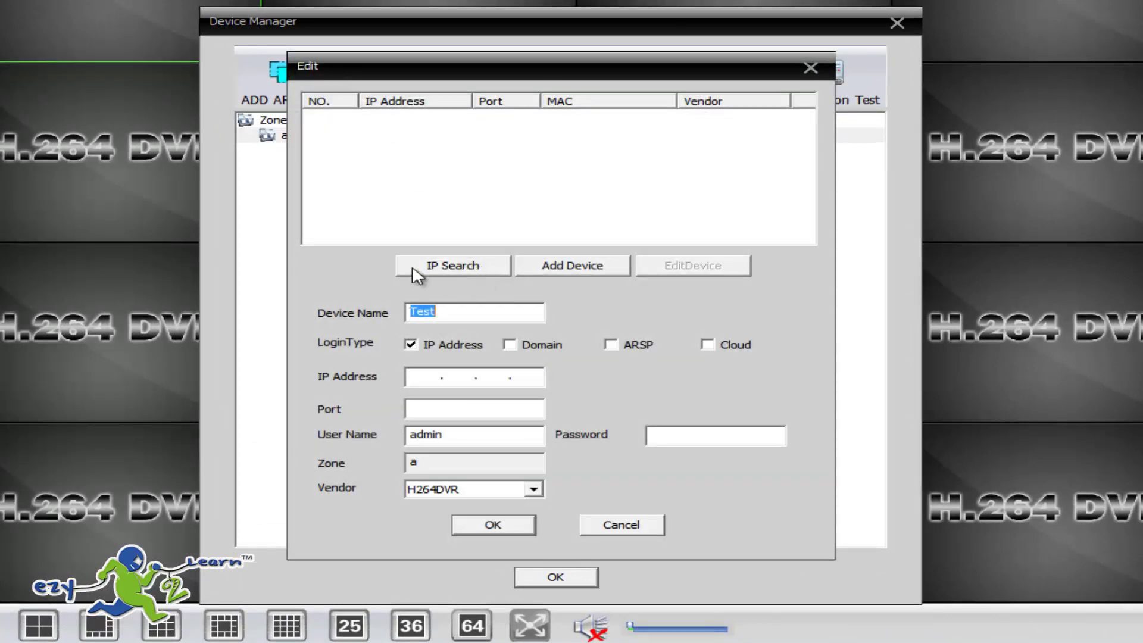
click(461, 265)
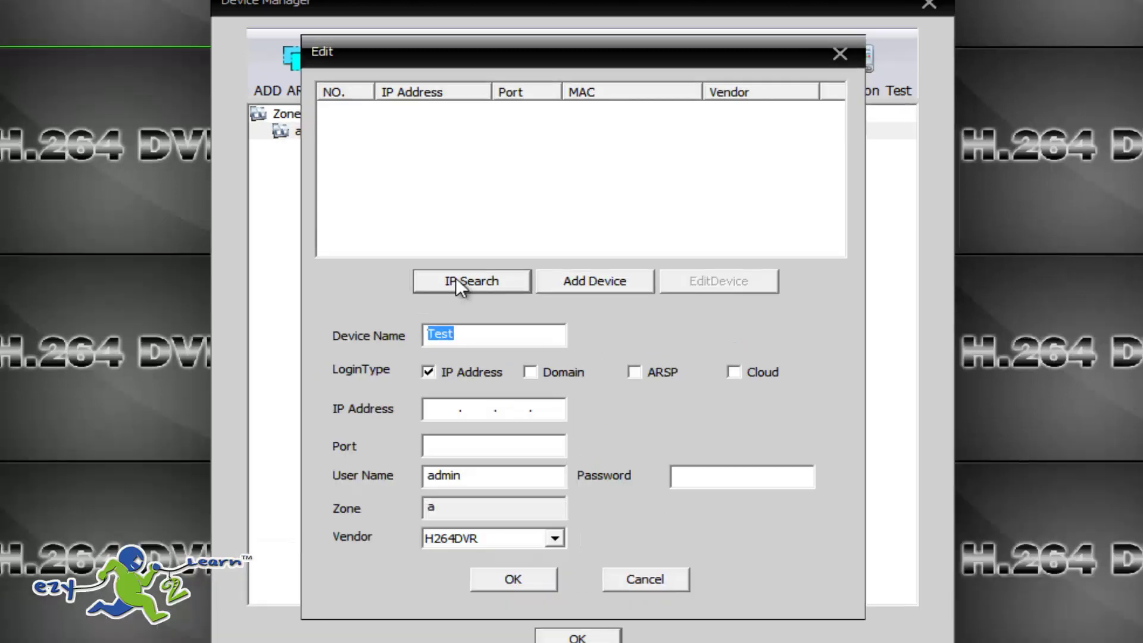
click(437, 263)
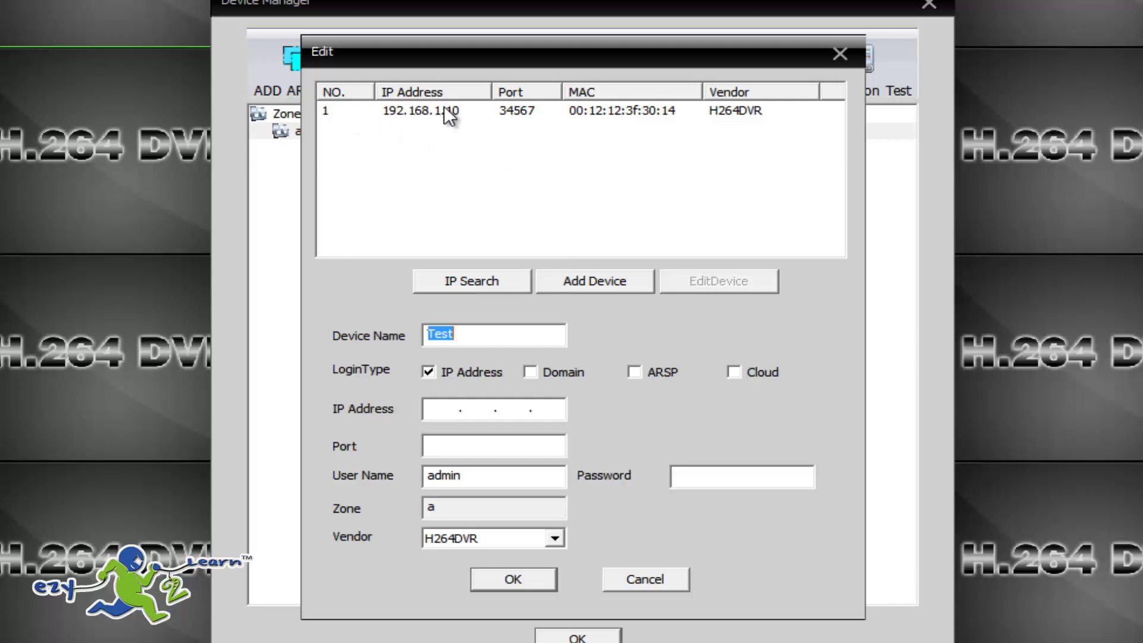
Check the router page at 192.168.0.1, then open EditDevice for the found camera.
click(415, 112)
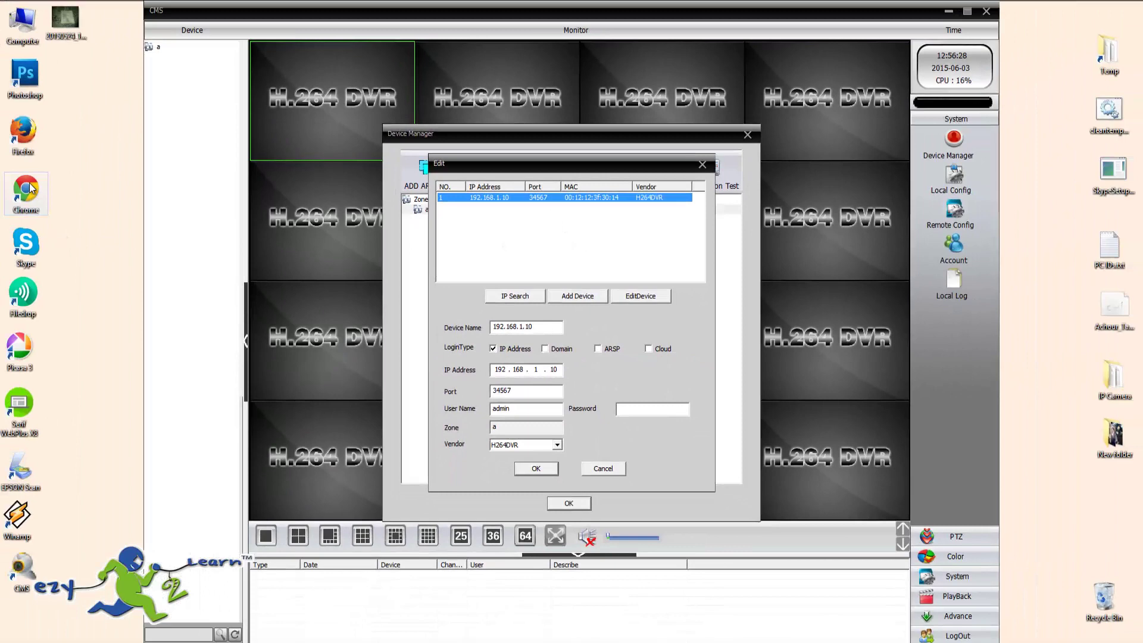
double_click(31, 189)
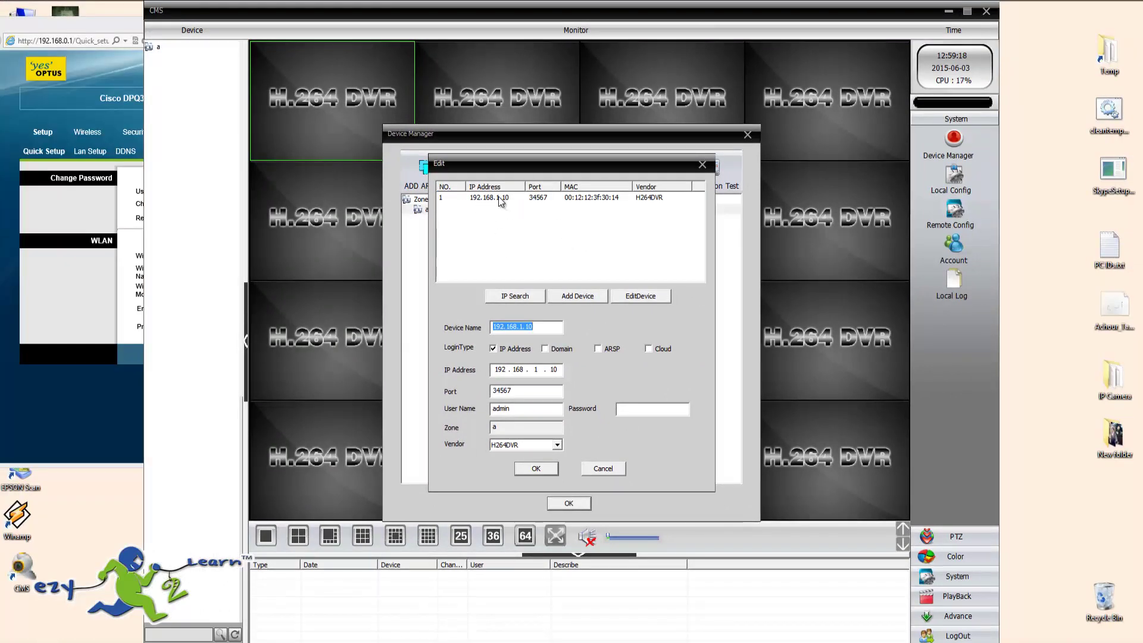
click(501, 197)
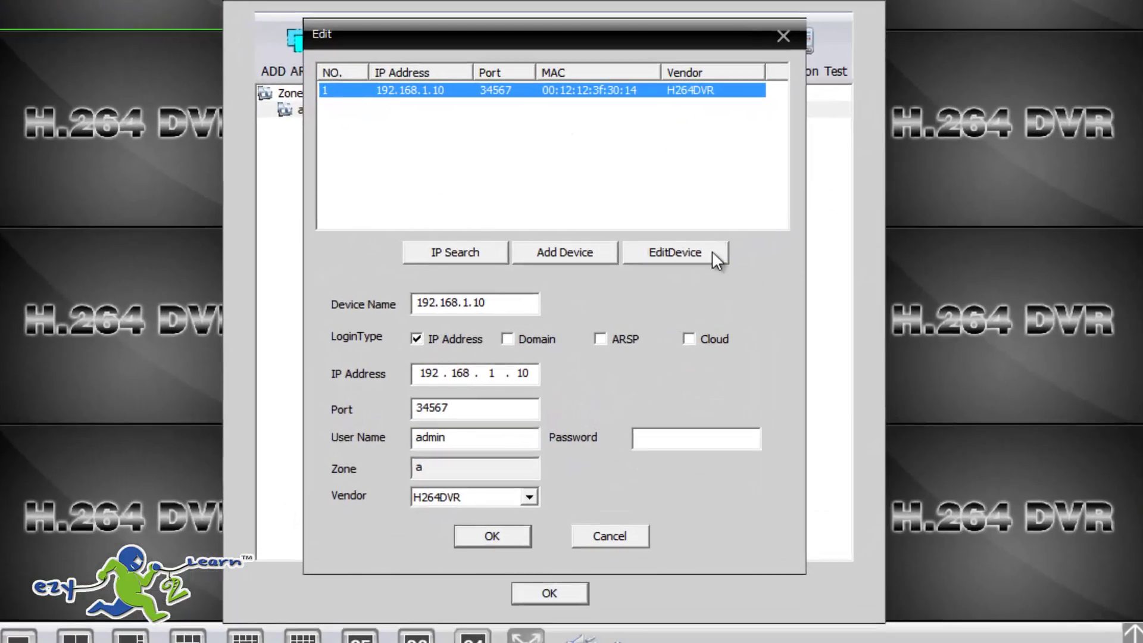
click(713, 254)
Change the camera's IP to 192.168.0.92 and its gateway to 192.168.0.1.
double_click(624, 164)
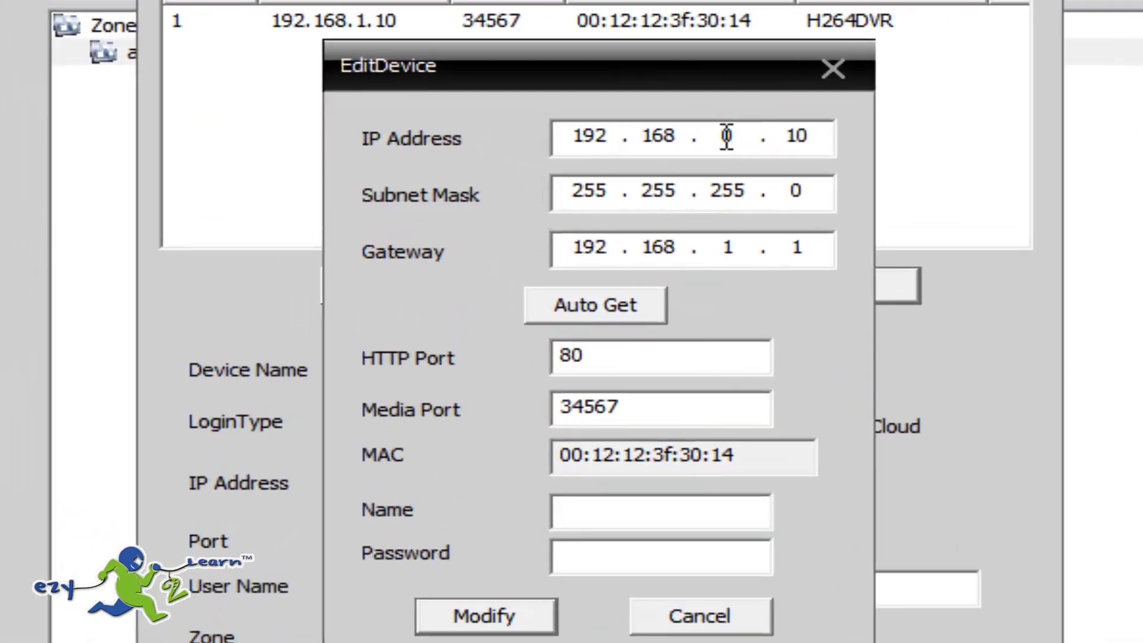
text(0)
double_click(792, 136)
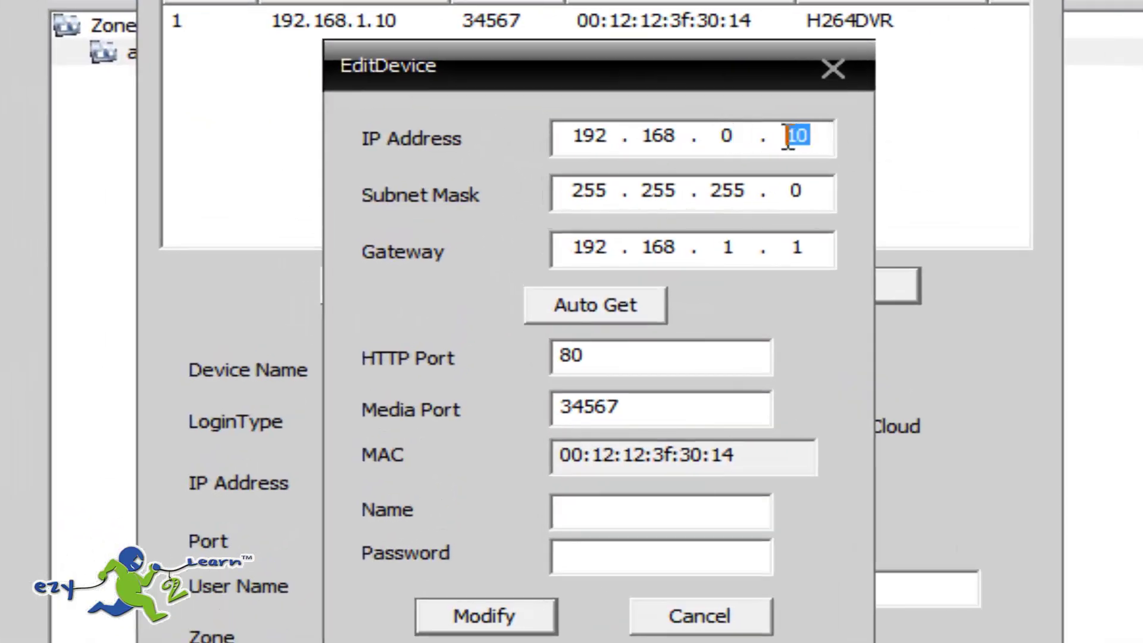
text(92)
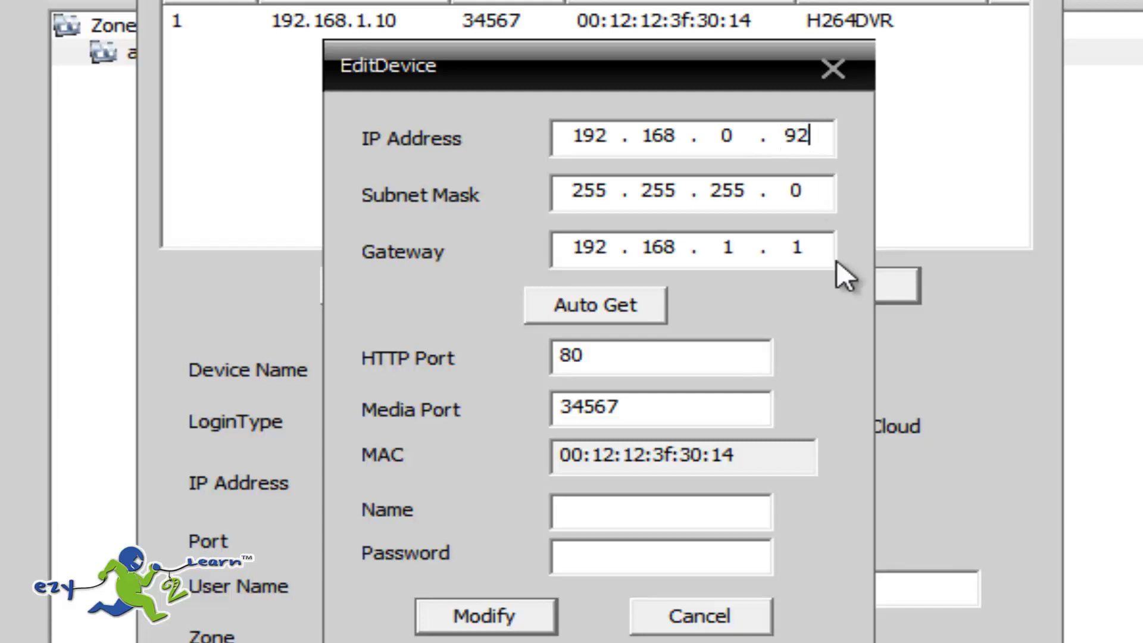
drag(735, 247, 709, 256)
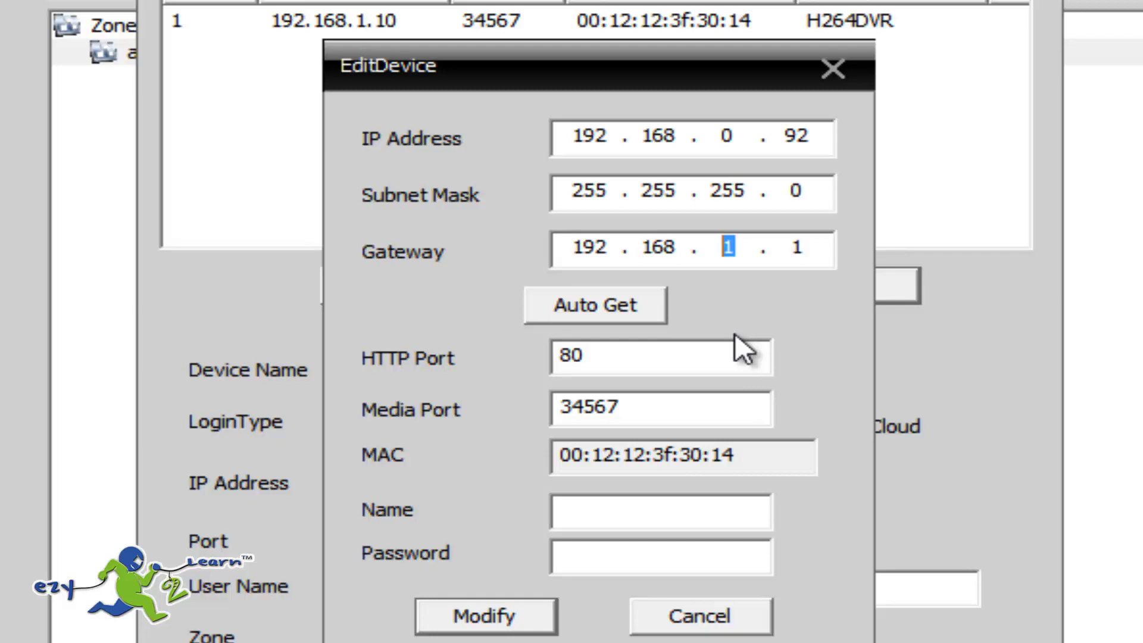
text(0)
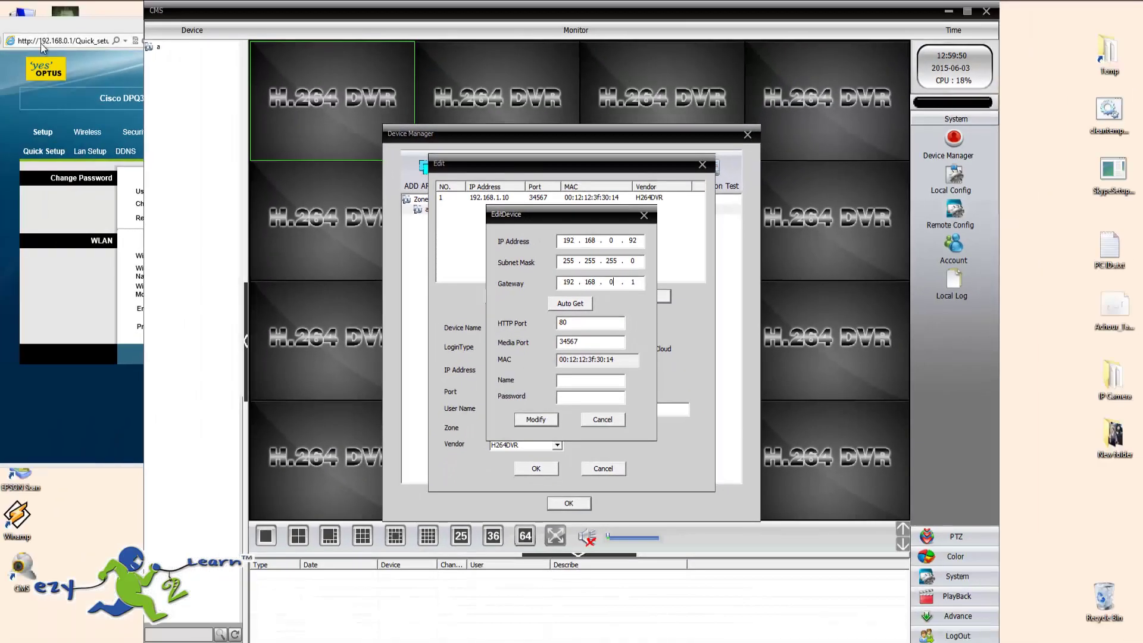
drag(90, 31, 93, 15)
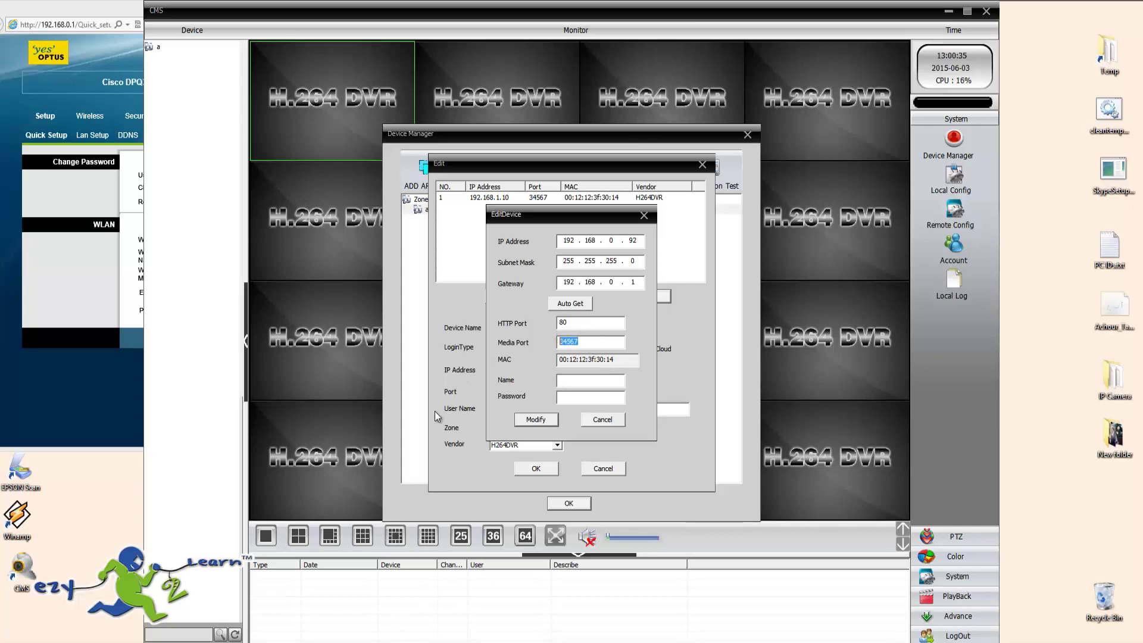
Enter the login name 'admin' and save the network settings with Modify.
double_click(572, 324)
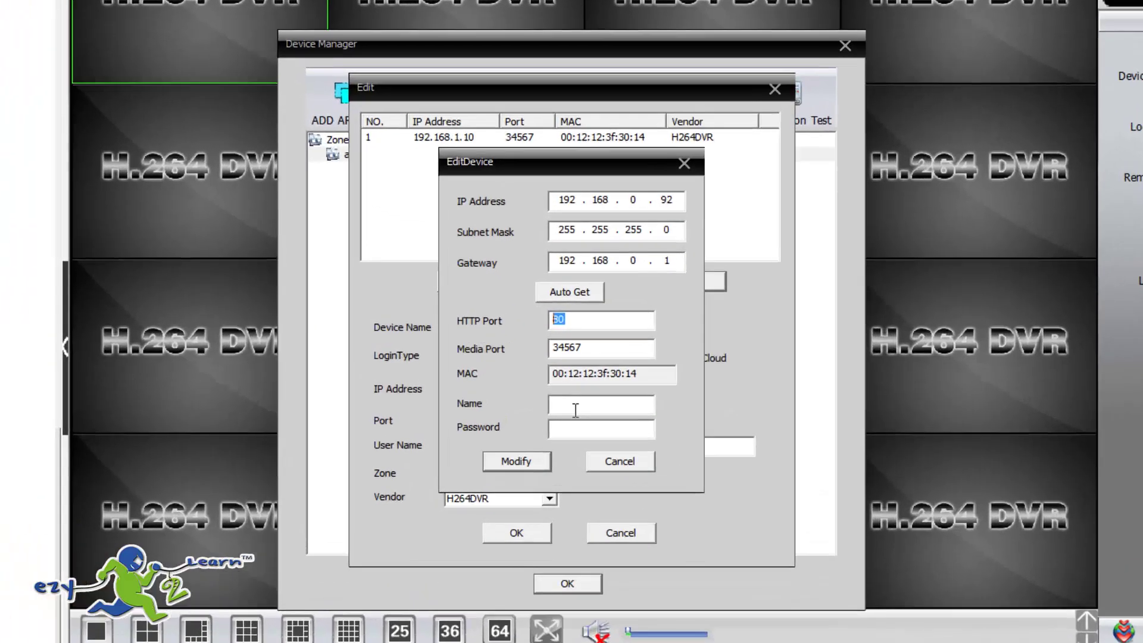
click(574, 383)
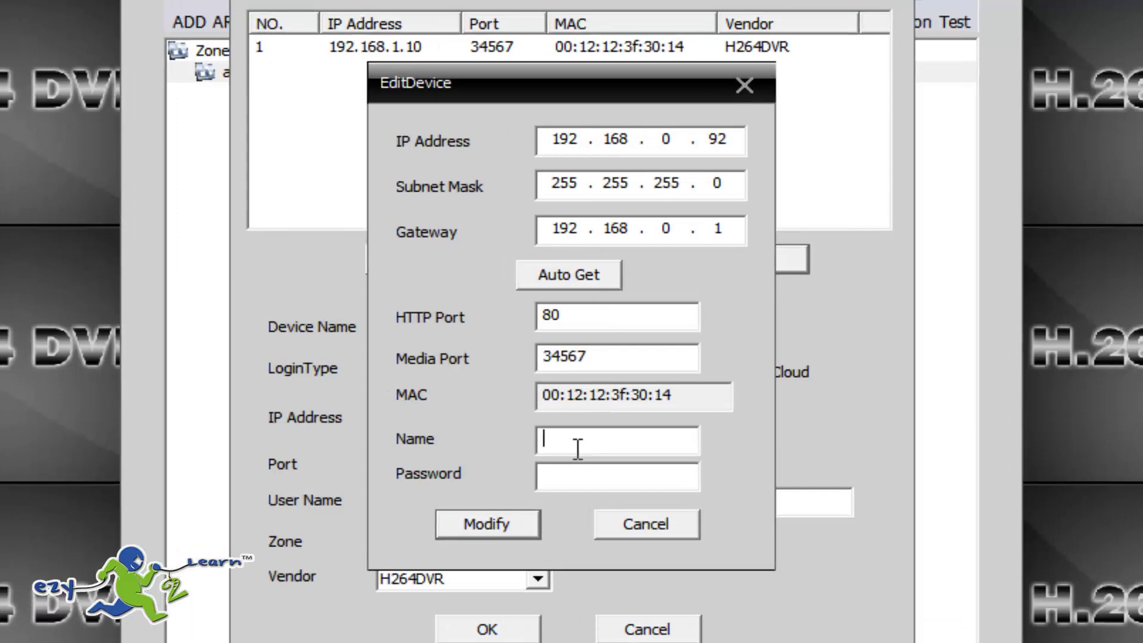
text(admin)
click(481, 523)
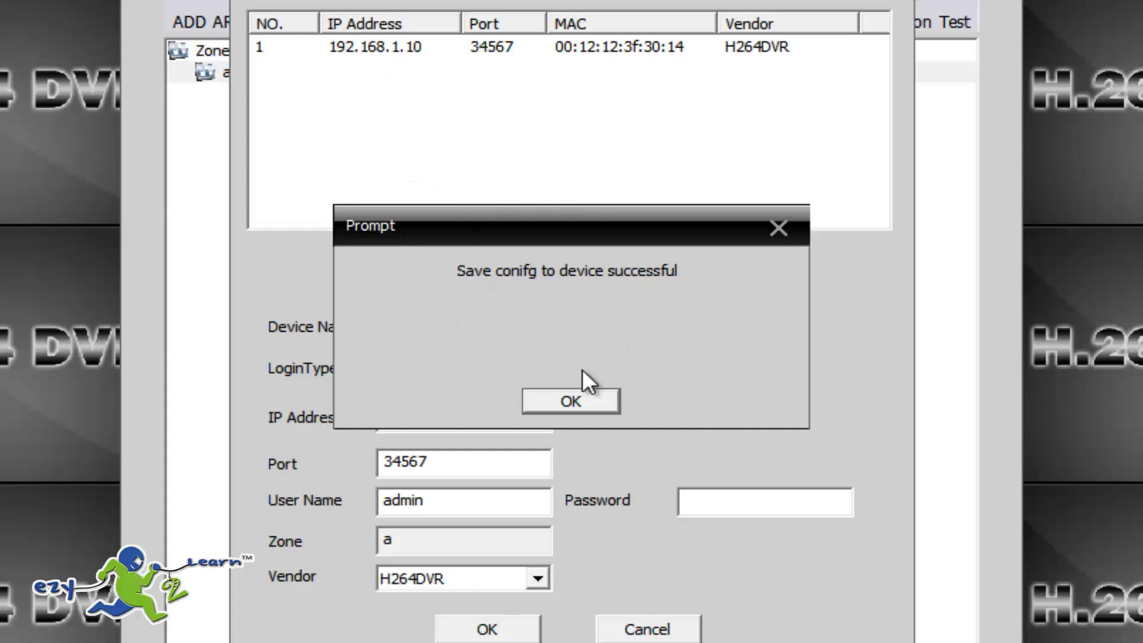
Dismiss the save prompt and re-search, finding the camera at 192.168.0.92, port 34567.
click(587, 394)
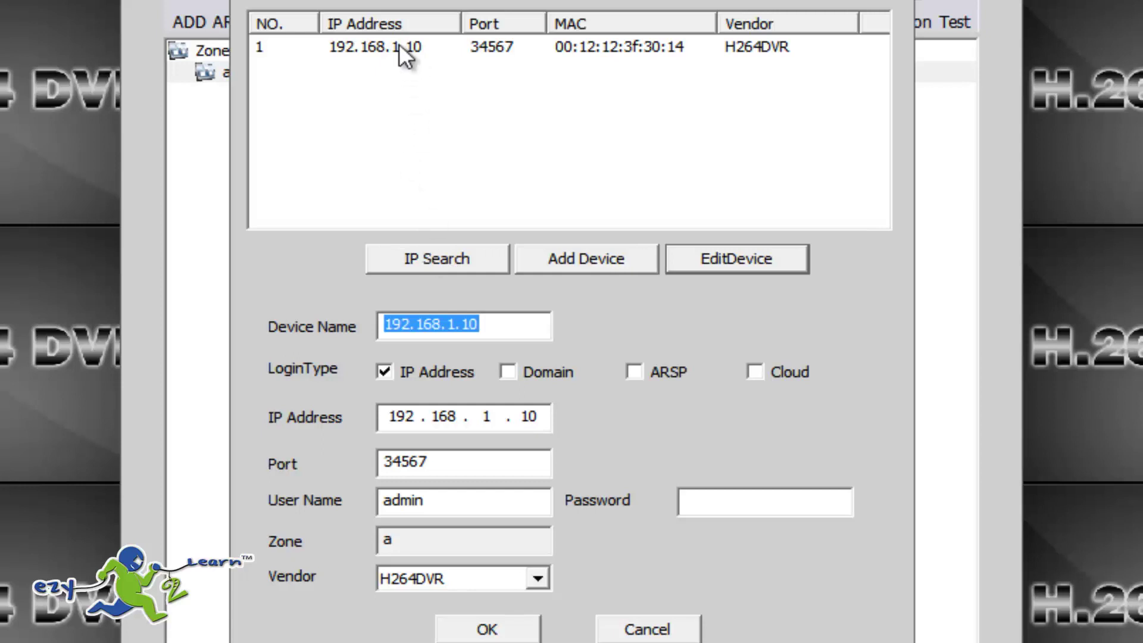
click(451, 258)
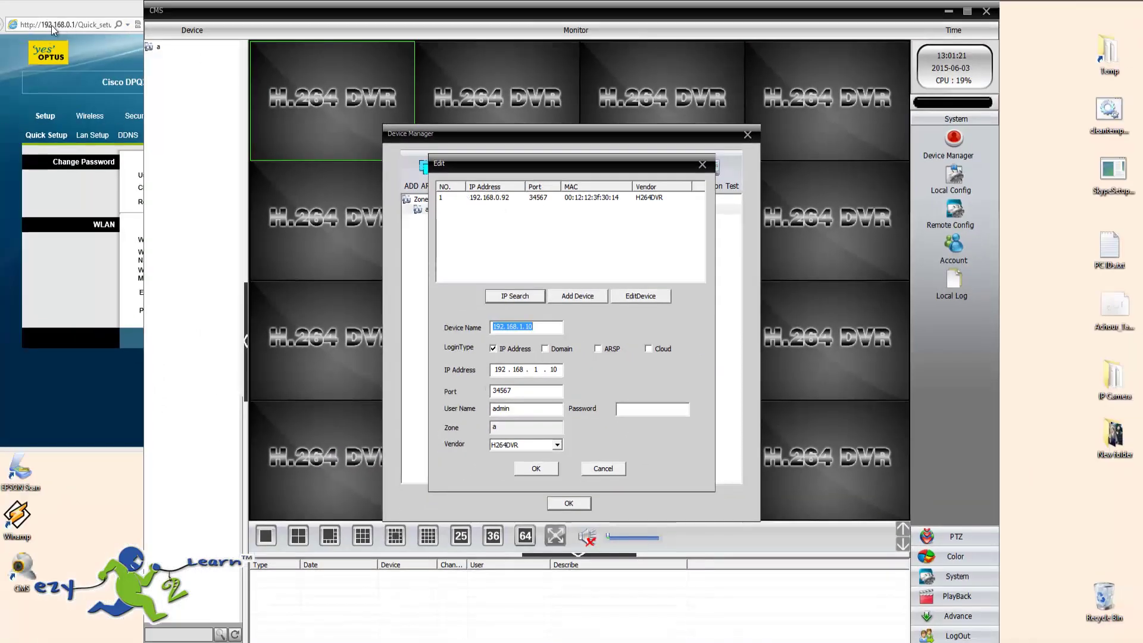
right_click(3, 637)
Ping 192.168.0.92 from Command Prompt, getting four replies with 0% loss.
click(28, 634)
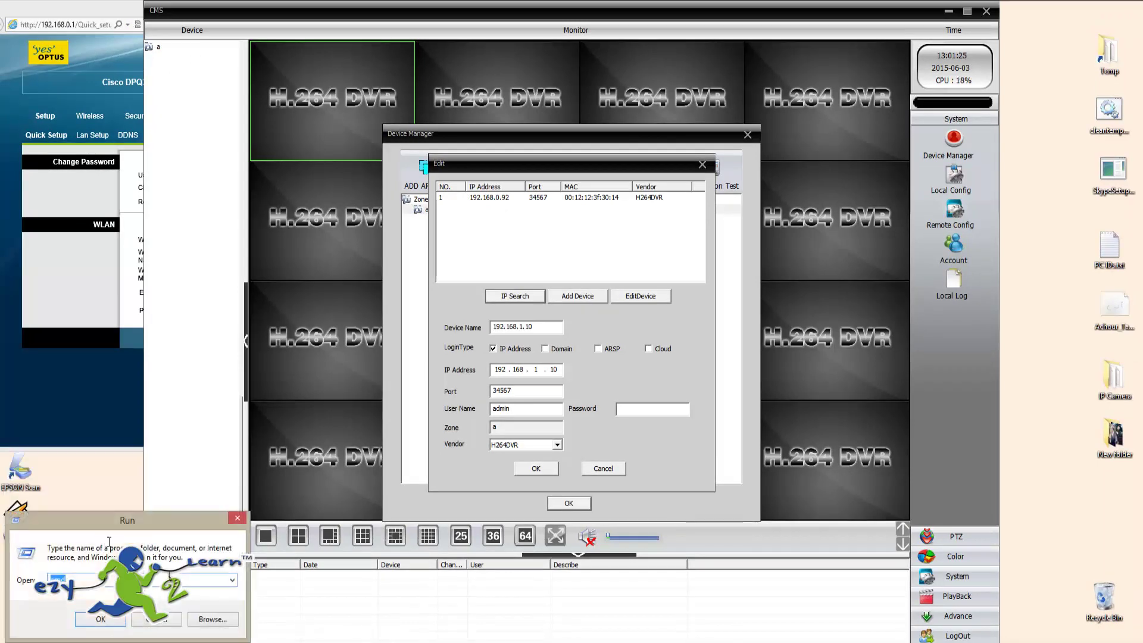
click(102, 625)
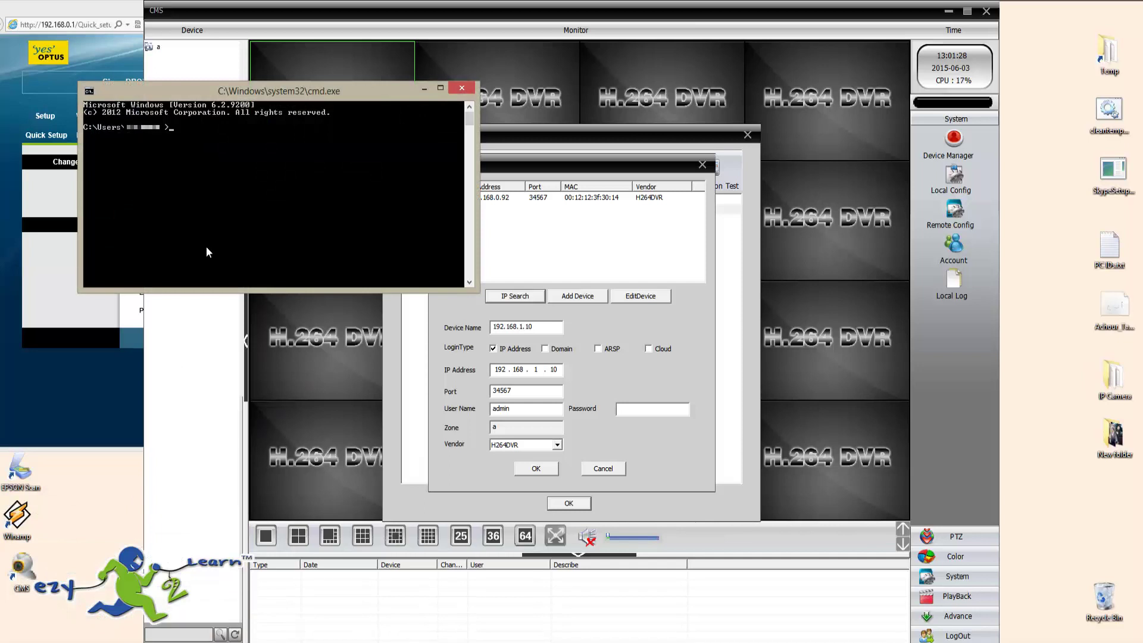
text(ping 192.168.0.92)
key(Return)
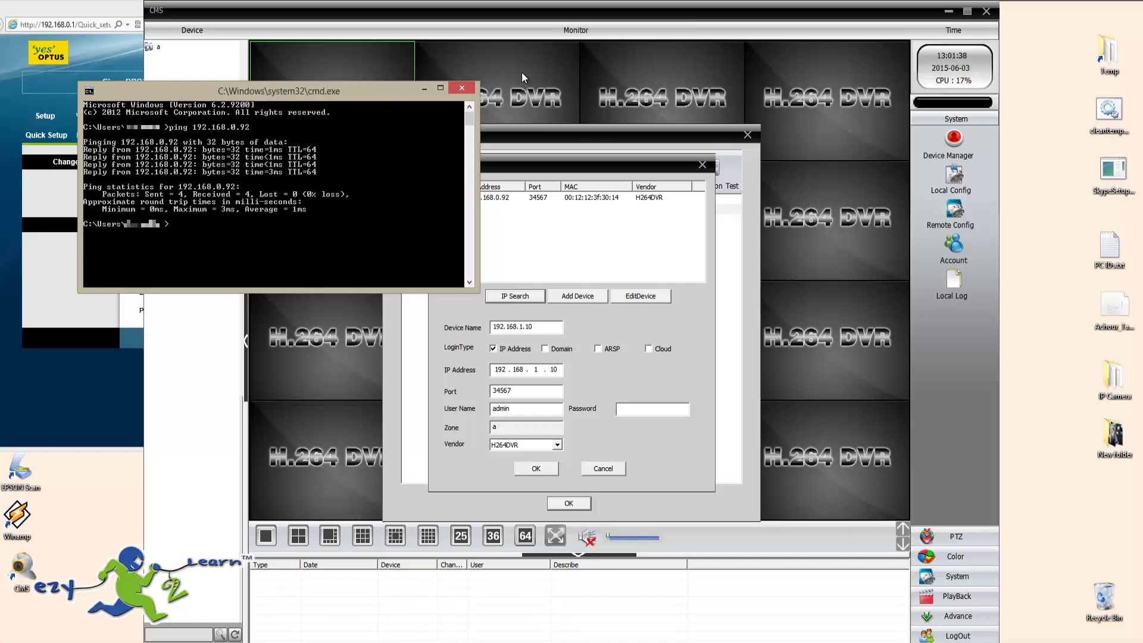
Close the console, cancel the Edit dialog, close Device Manager, and quit CMS.
click(465, 89)
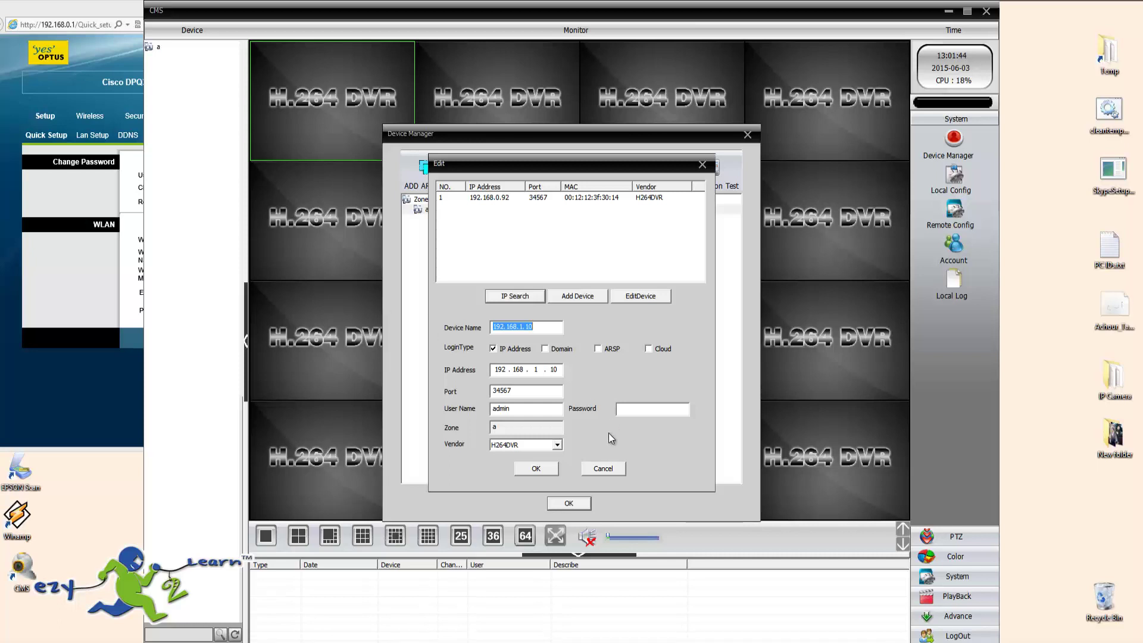
click(610, 468)
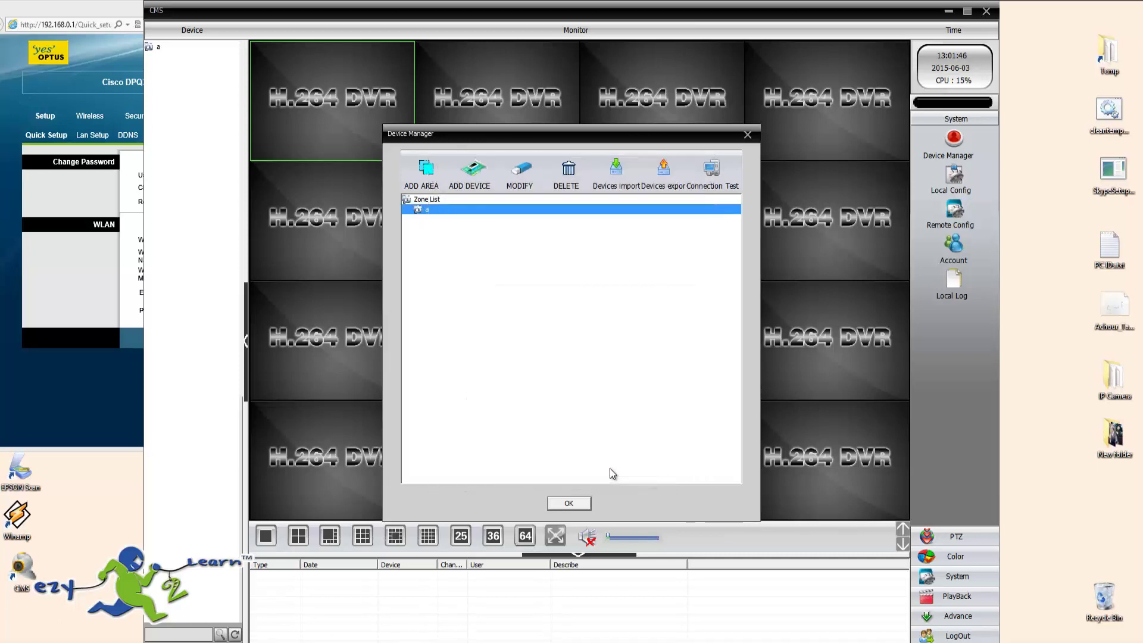
click(748, 135)
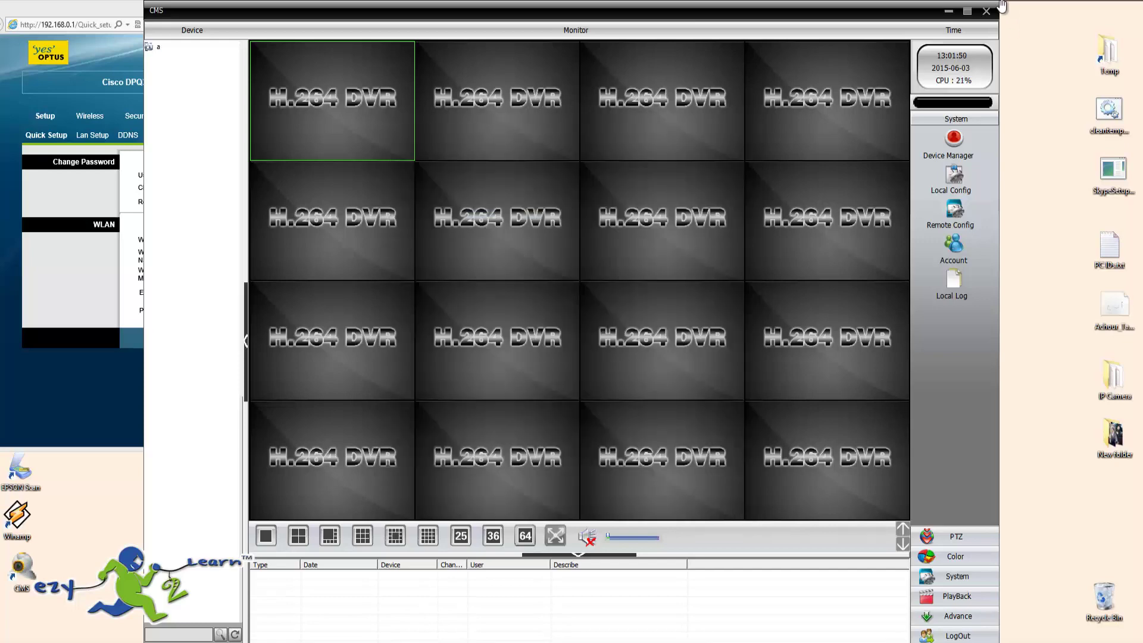
click(986, 11)
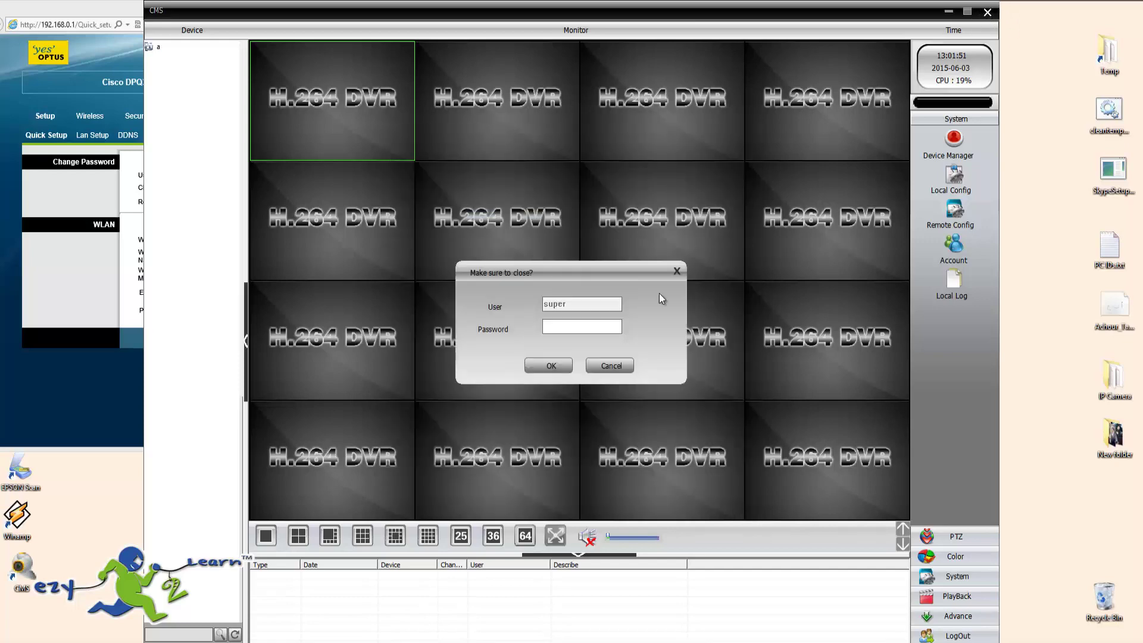
click(554, 365)
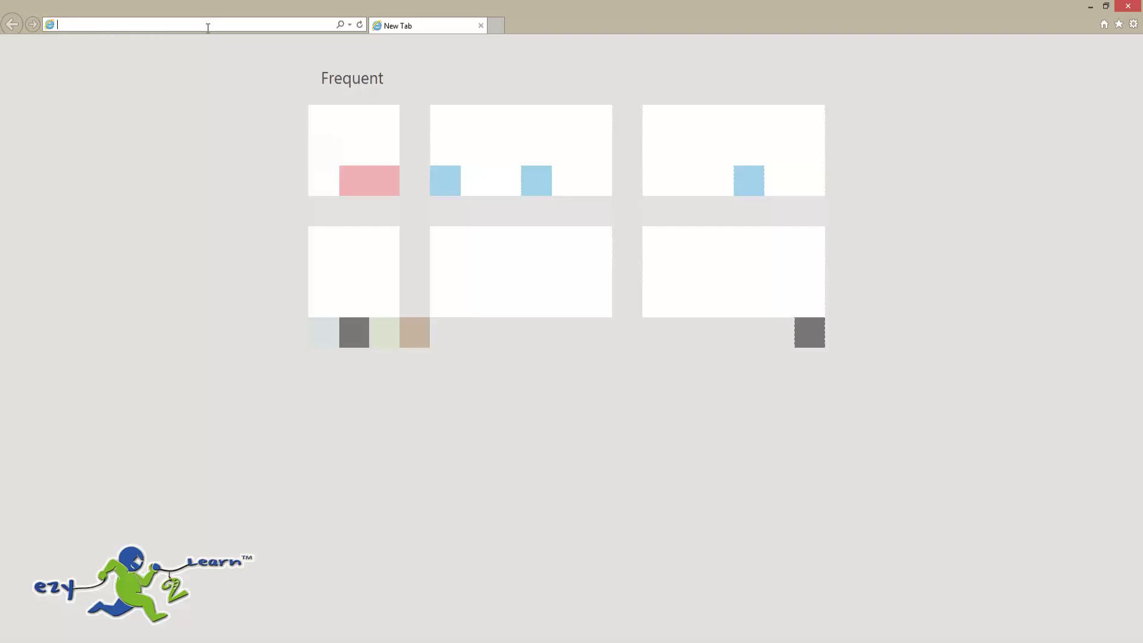
Load the camera's web page at 192.168.0.92 in Internet Explorer.
text(19)
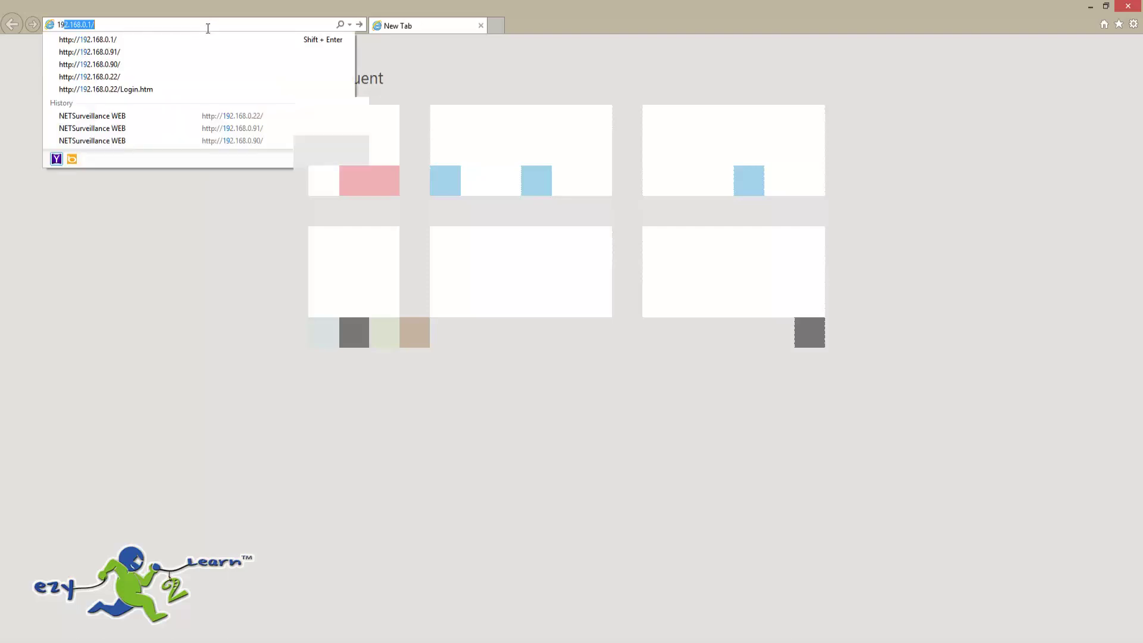
text(2.168.0.92)
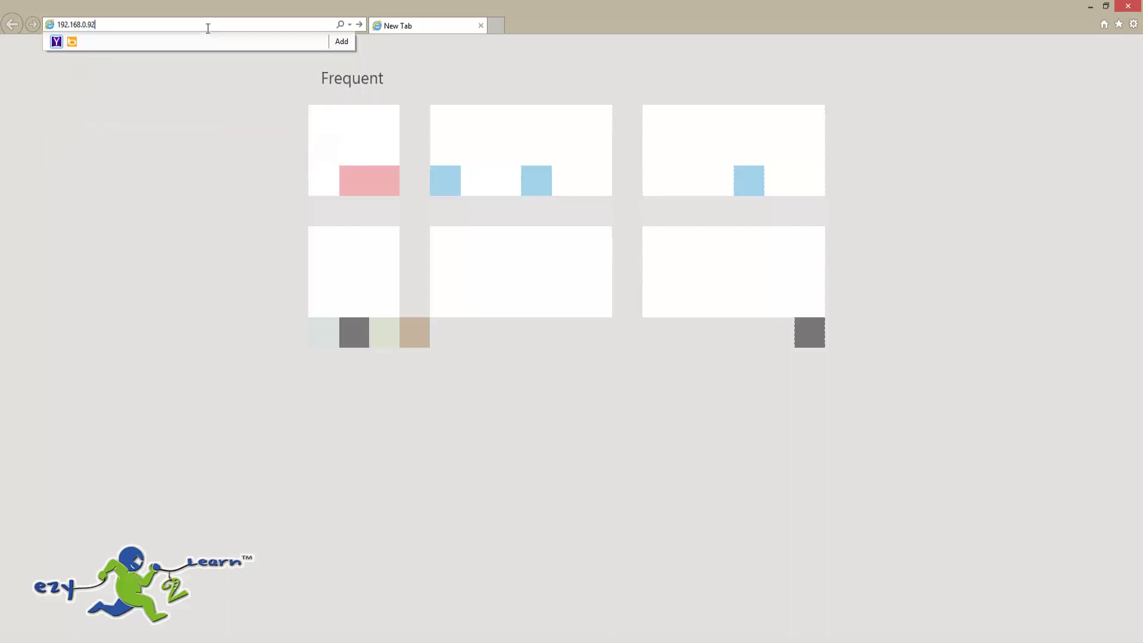
key(Return)
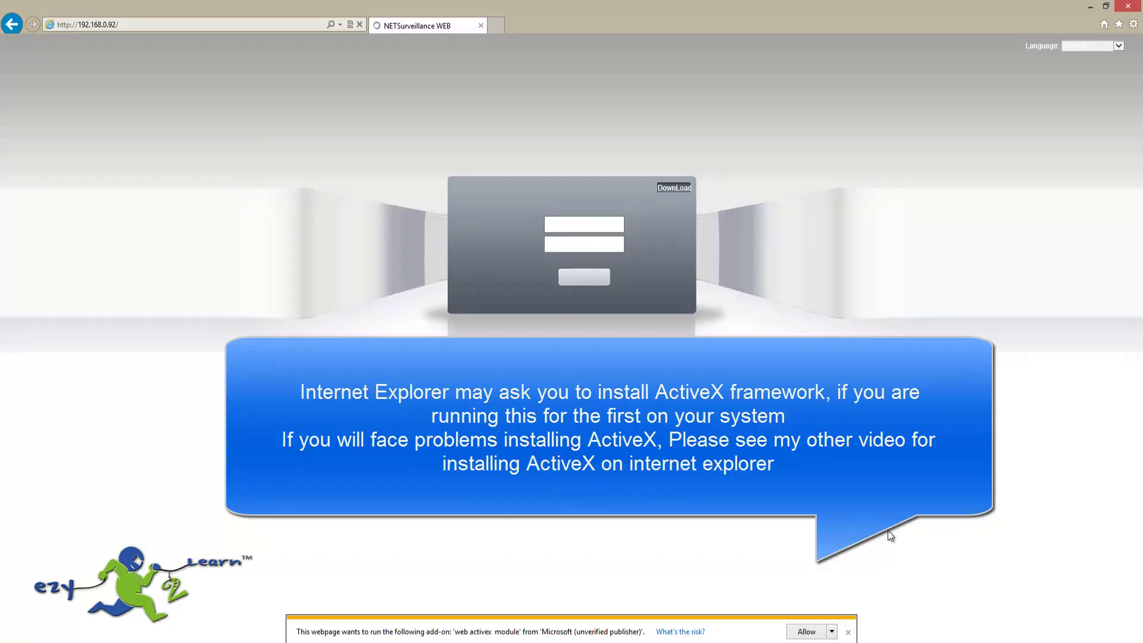
Allow the add-on, switch the login page to English, and enter user name admin.
click(801, 633)
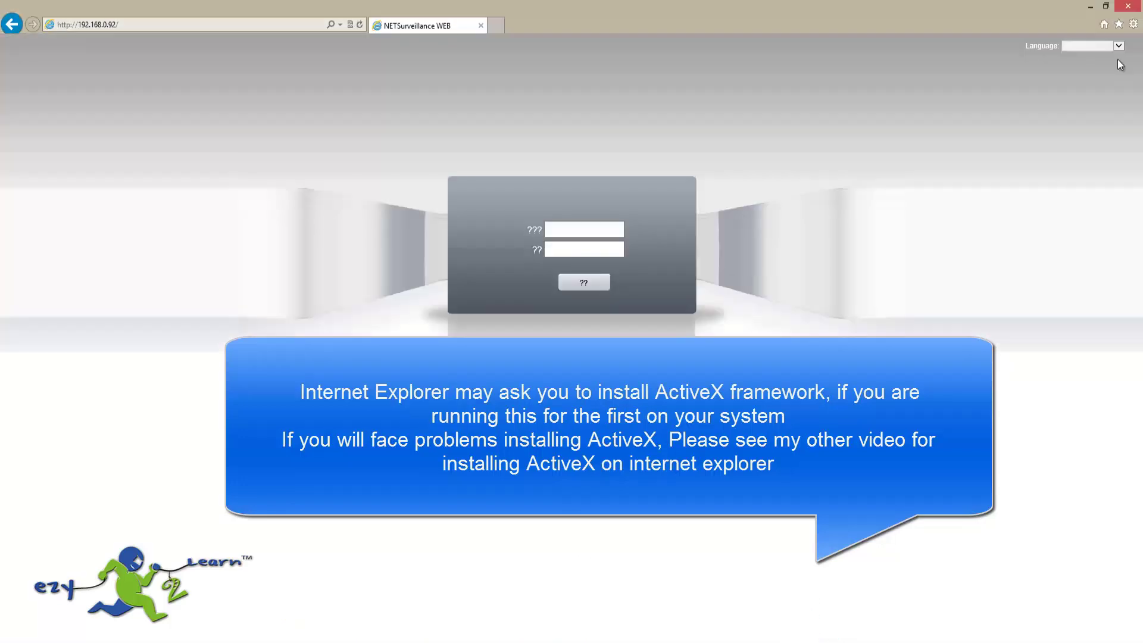
click(1119, 48)
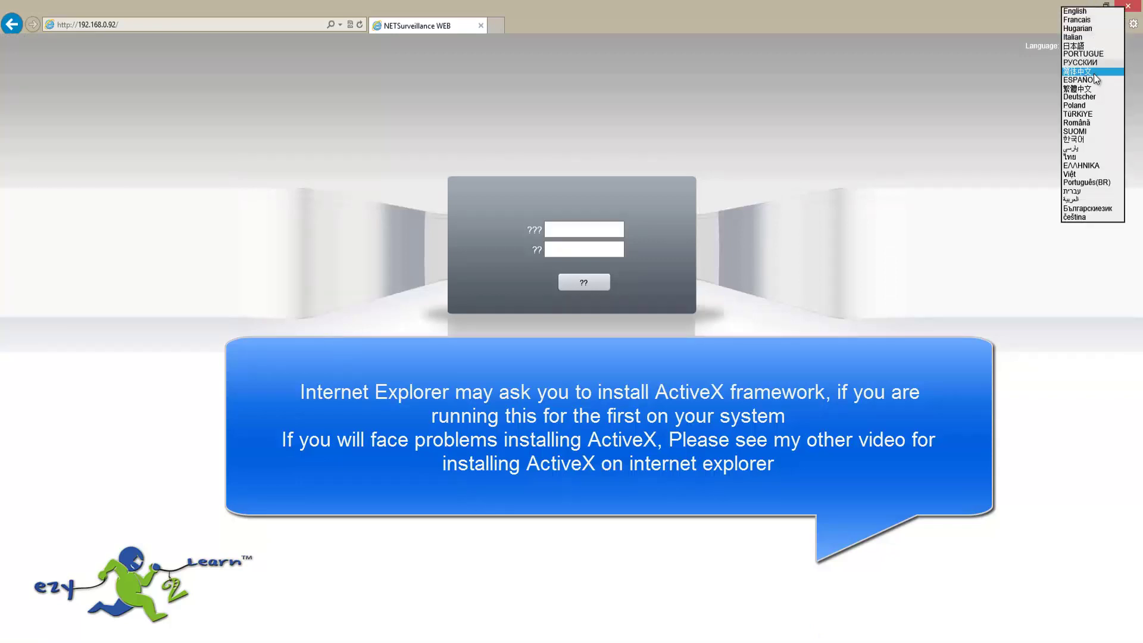
click(1081, 11)
click(592, 229)
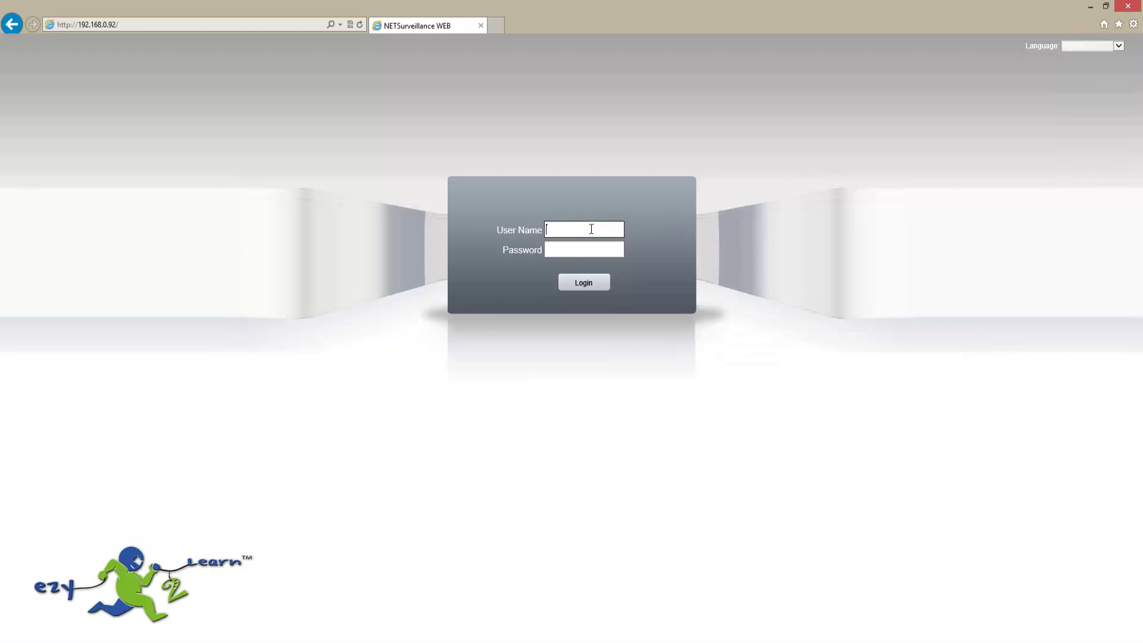
text(admin)
key(Tab)
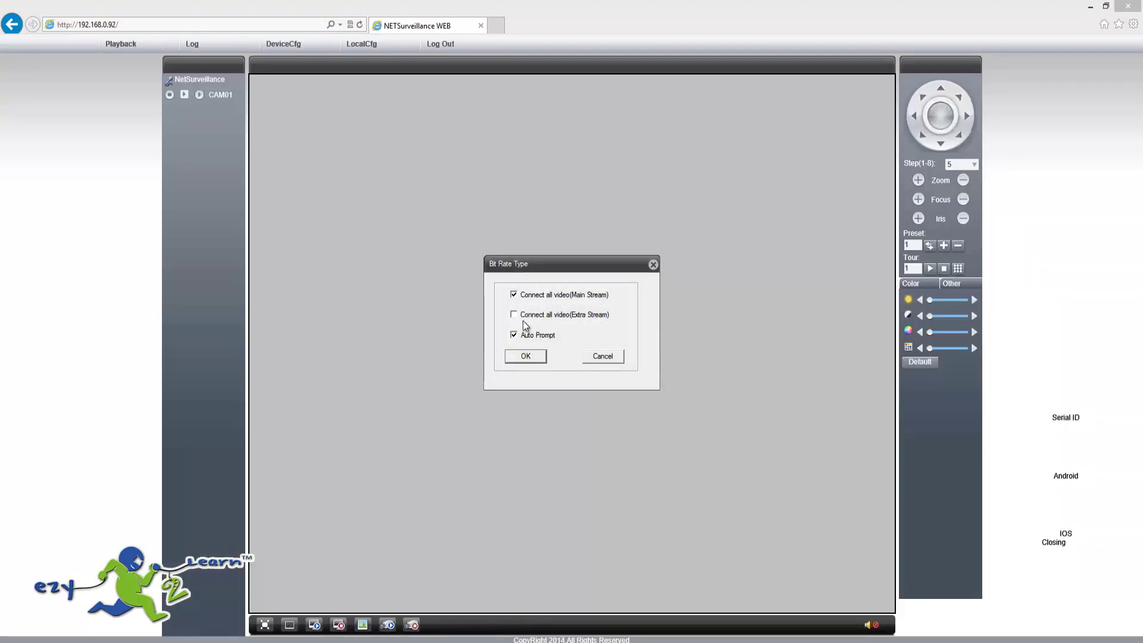
click(530, 356)
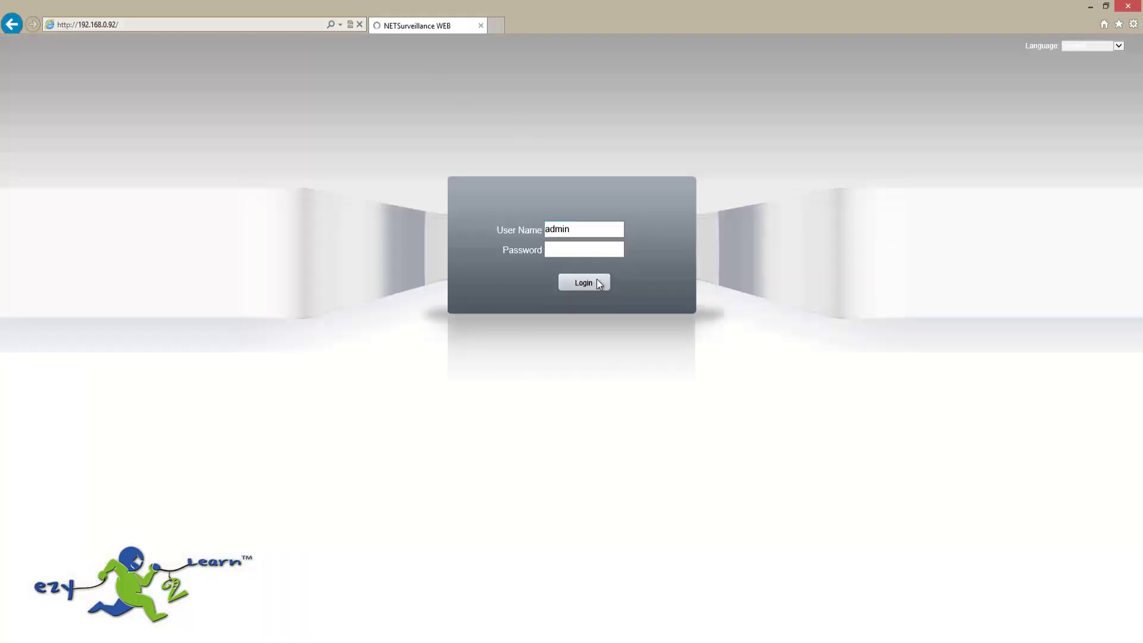
Confirm Main Stream in the Bit Rate Type dialog and open DeviceCfg.
click(597, 278)
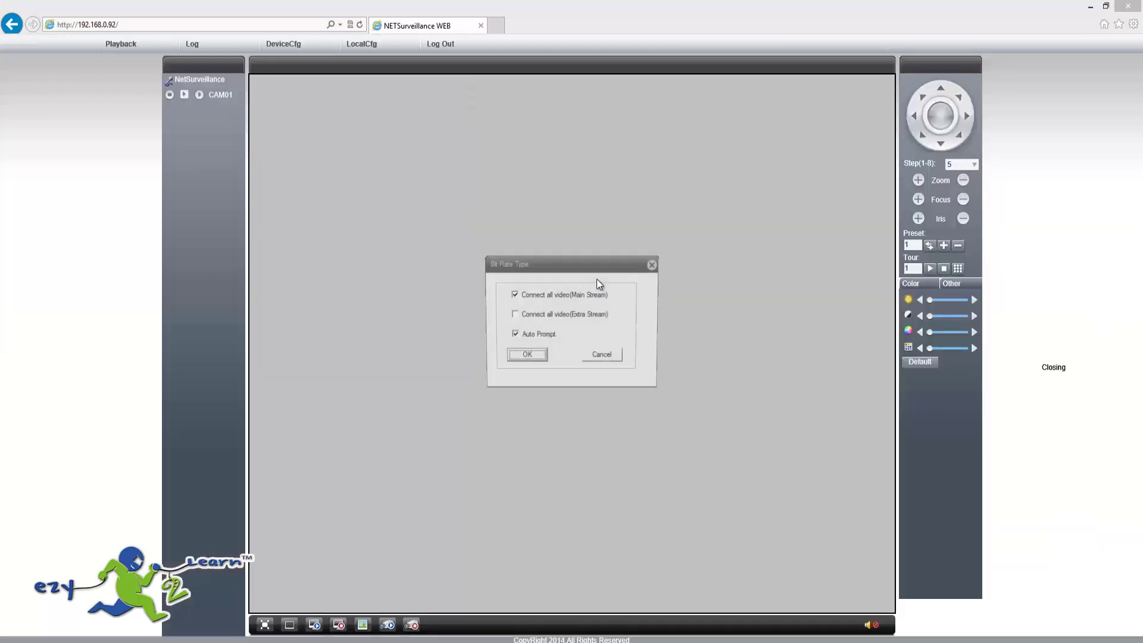
click(531, 354)
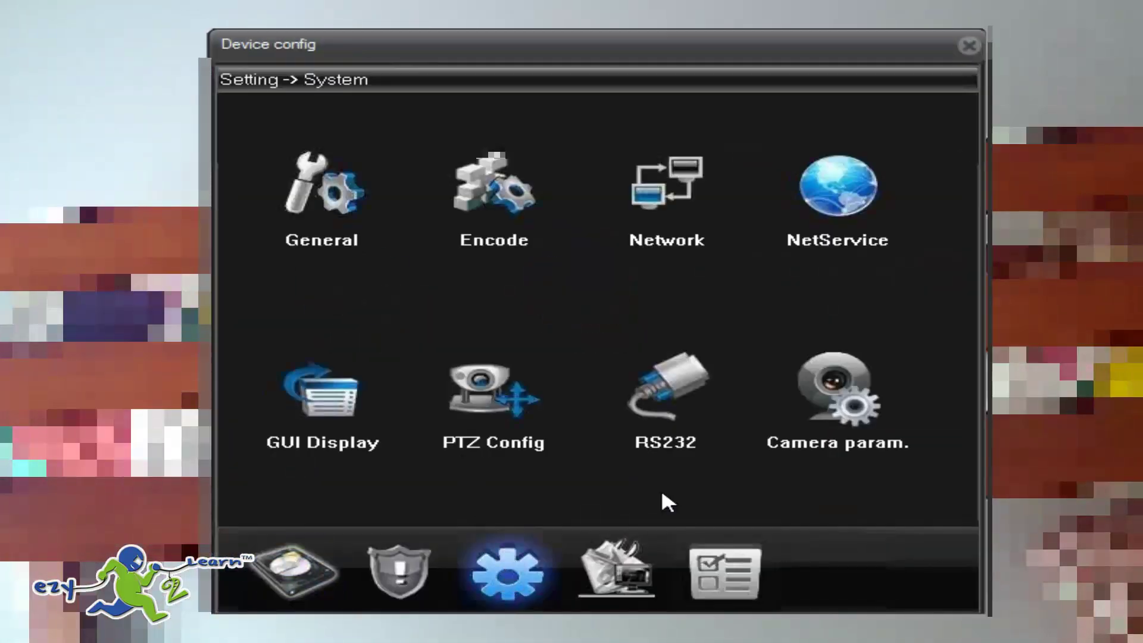
In NetService's Wifi settings, scan for wireless networks and select the first one found.
click(829, 197)
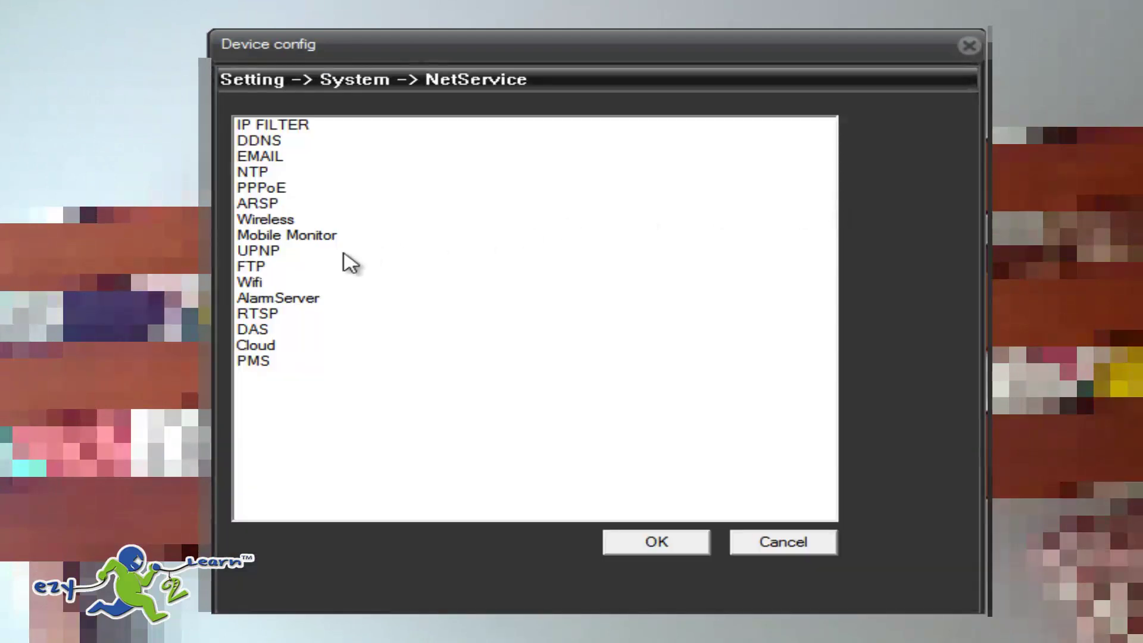
double_click(255, 285)
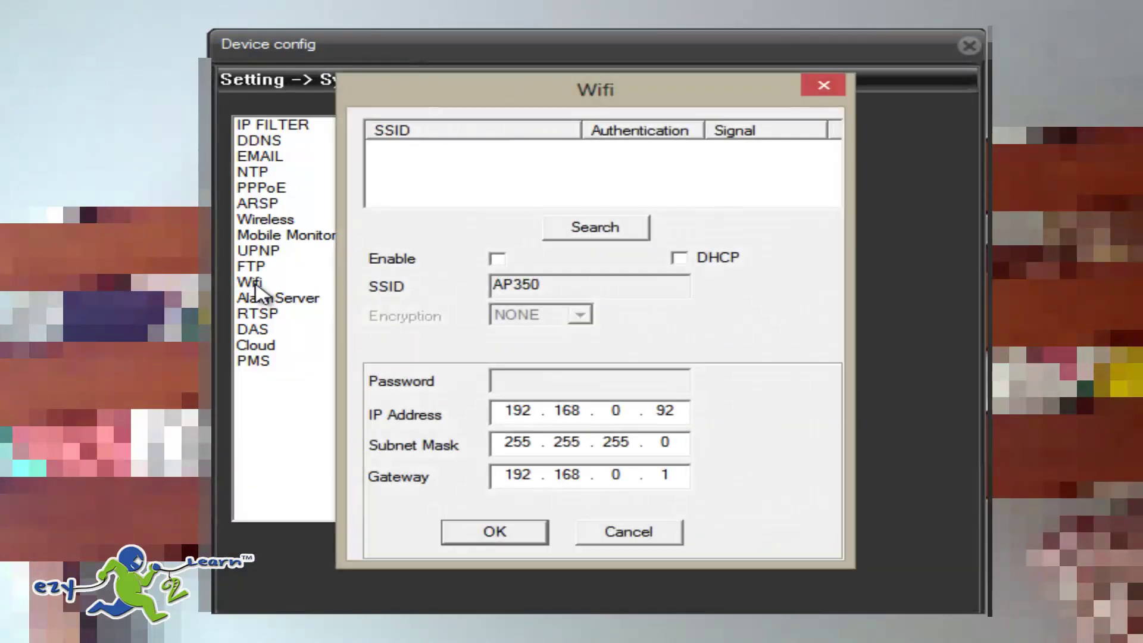
click(622, 231)
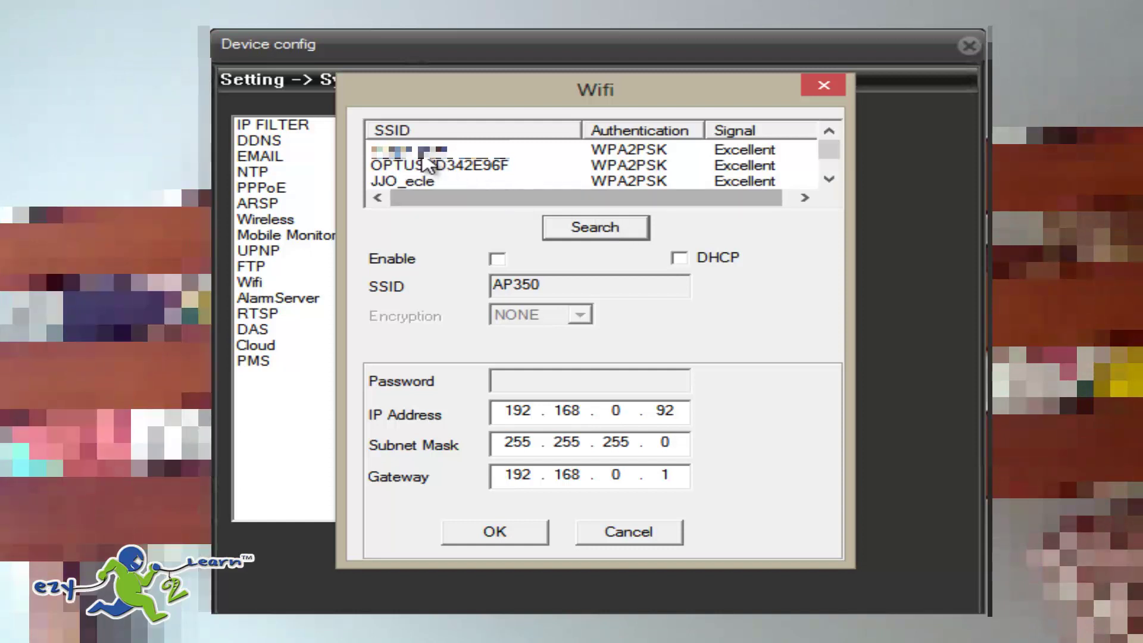
click(440, 153)
drag(830, 153, 732, 132)
click(441, 153)
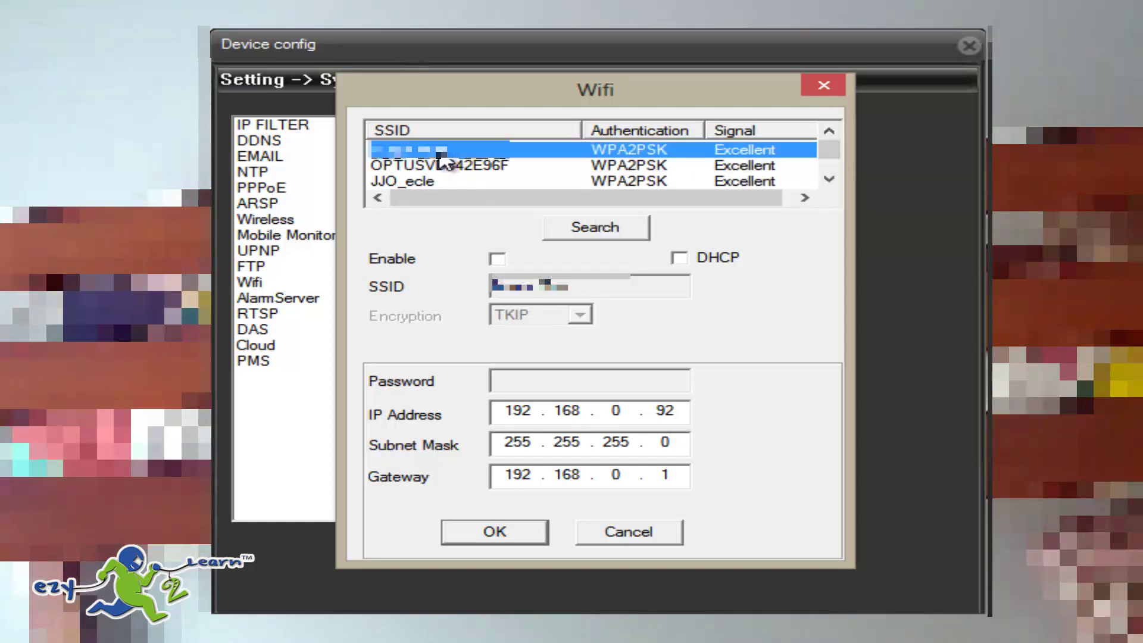
Enable WiFi, enter the network password, check IP 192.168.0.92 and gateway 192.168.0.1, and apply.
click(497, 259)
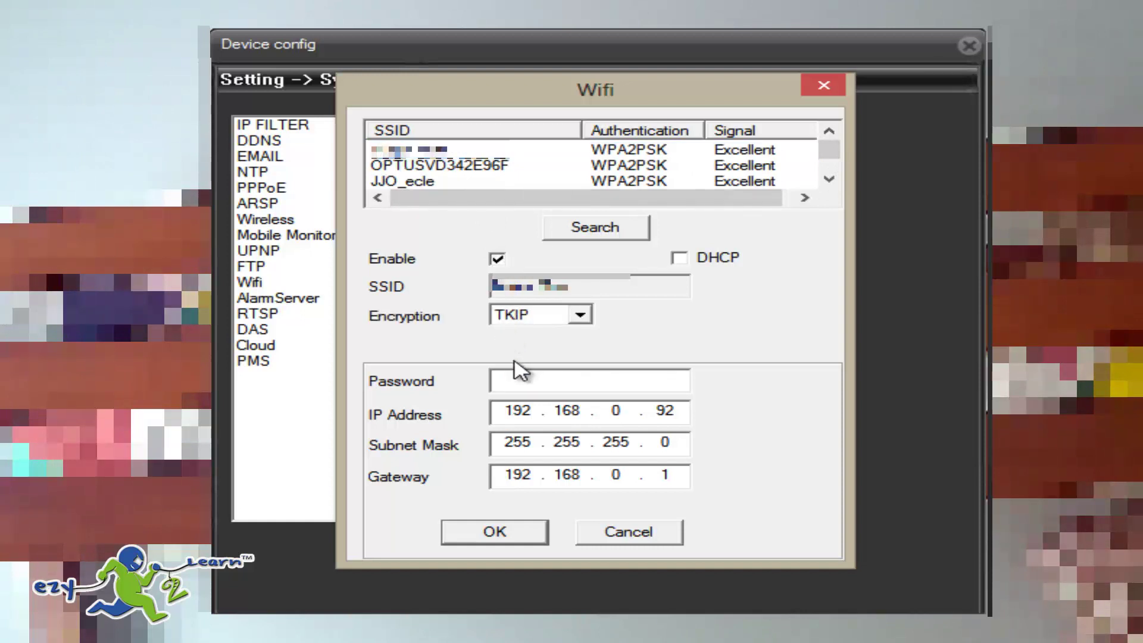
click(524, 374)
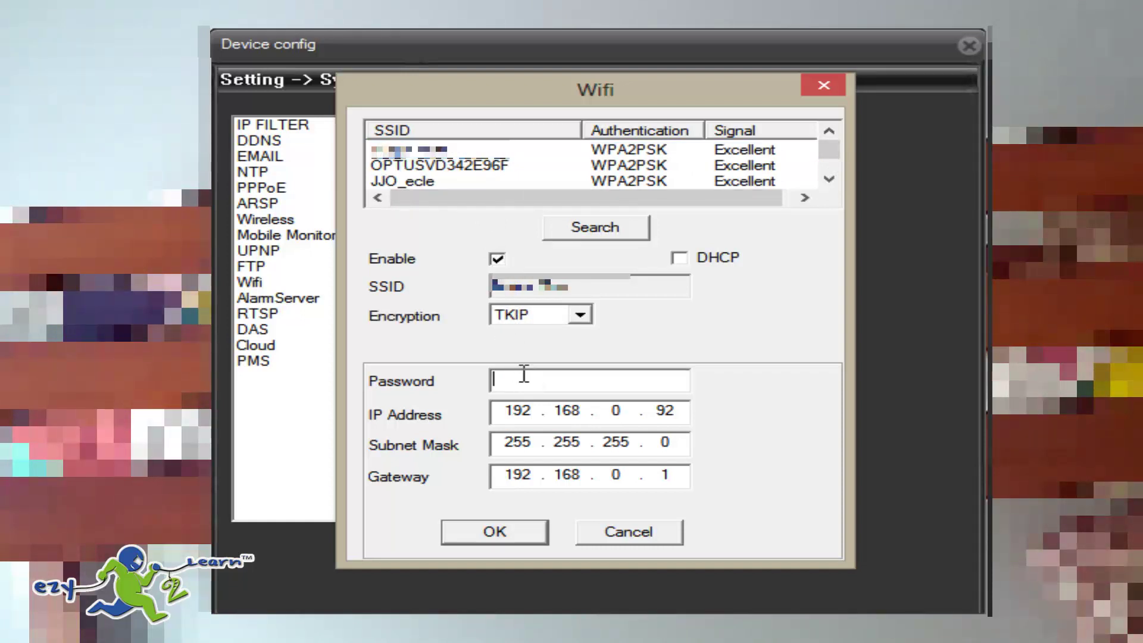
text(*)
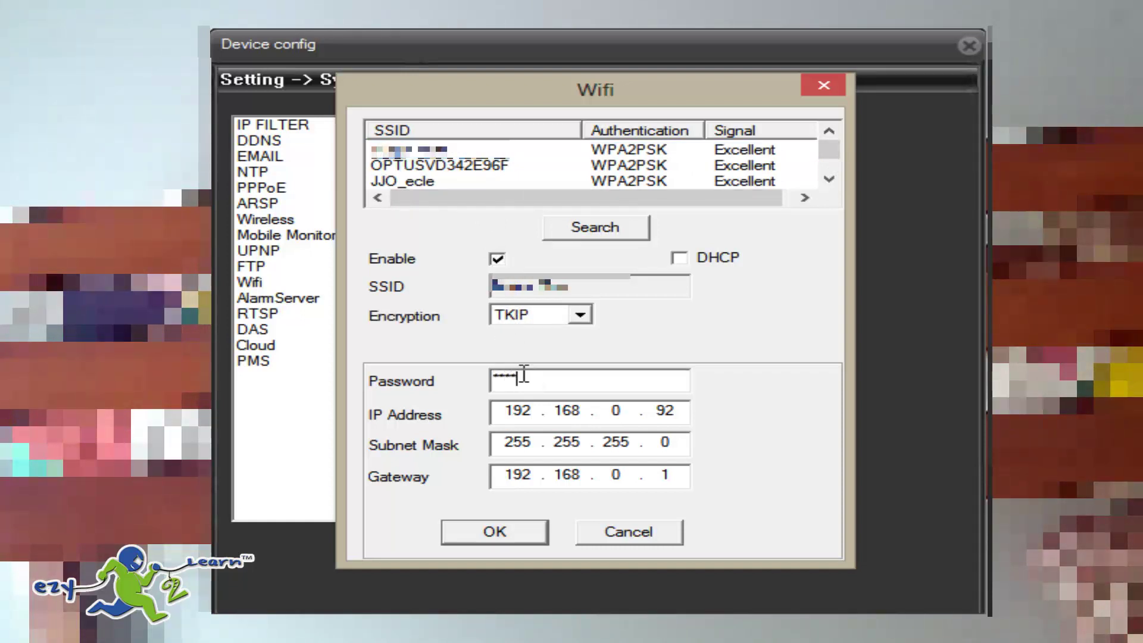
text(****)
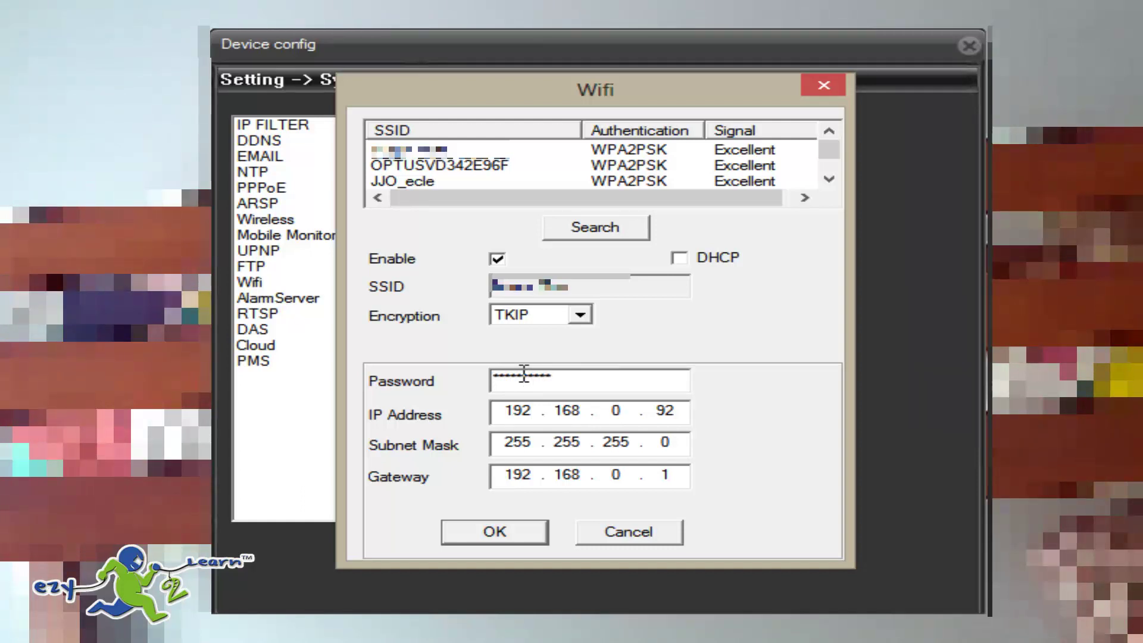
click(629, 413)
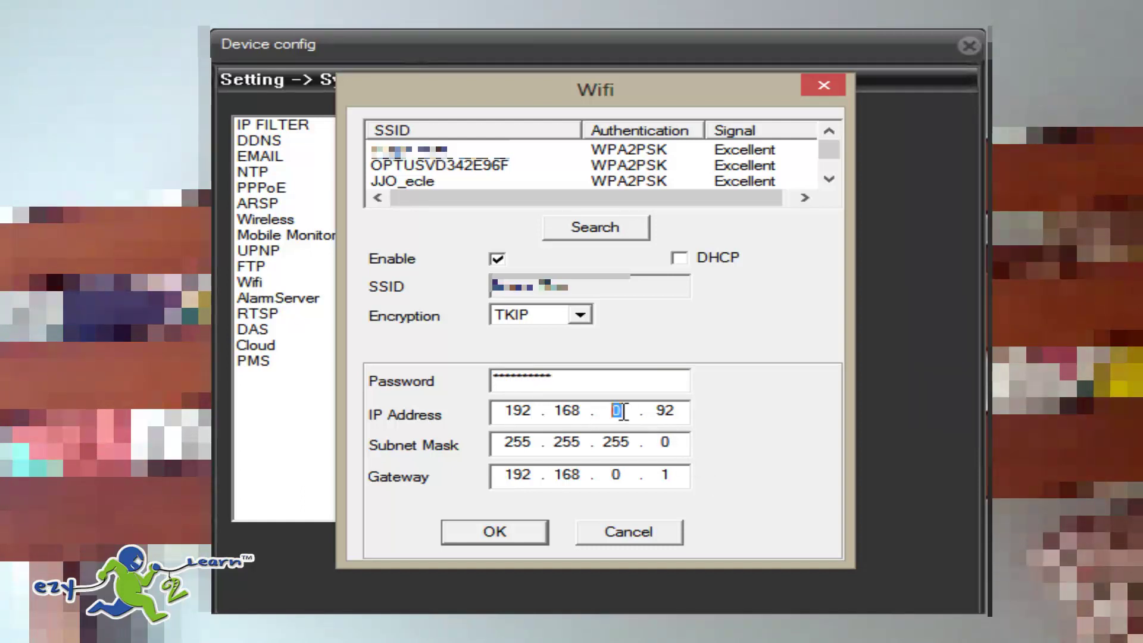
click(617, 480)
drag(617, 480, 633, 481)
click(506, 538)
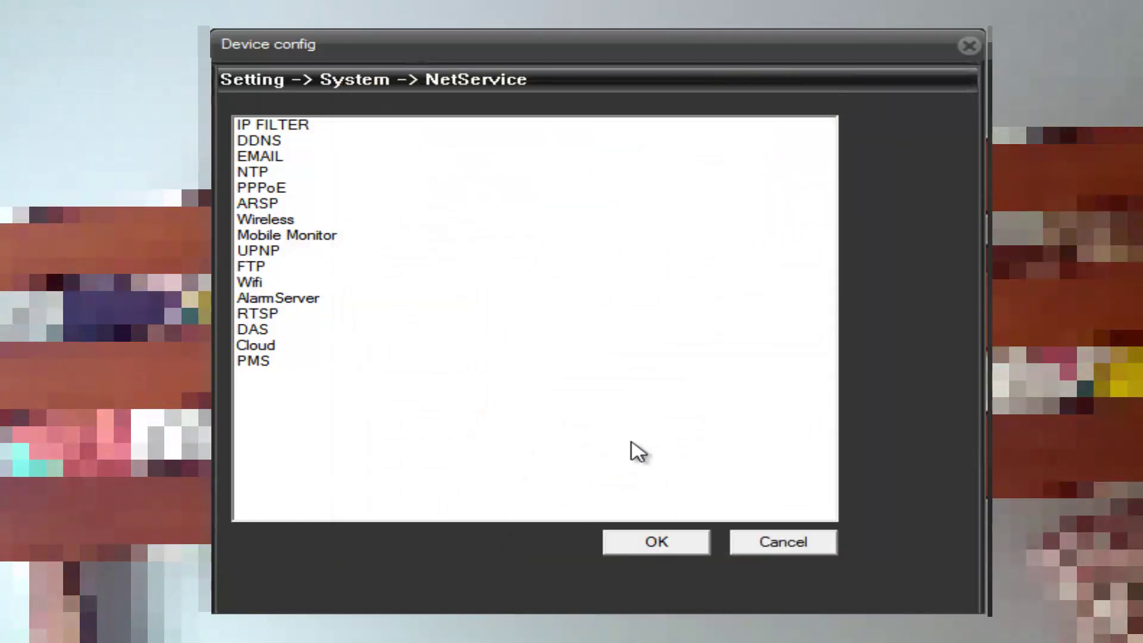
Save the network configuration to the camera and dismiss the success message.
click(658, 542)
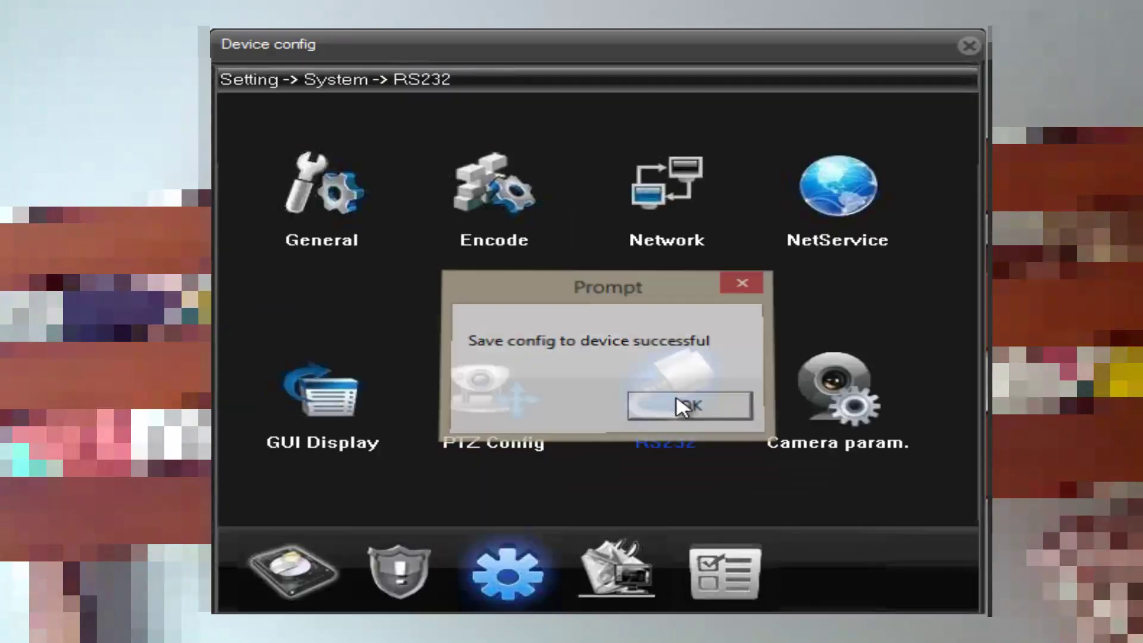
click(685, 402)
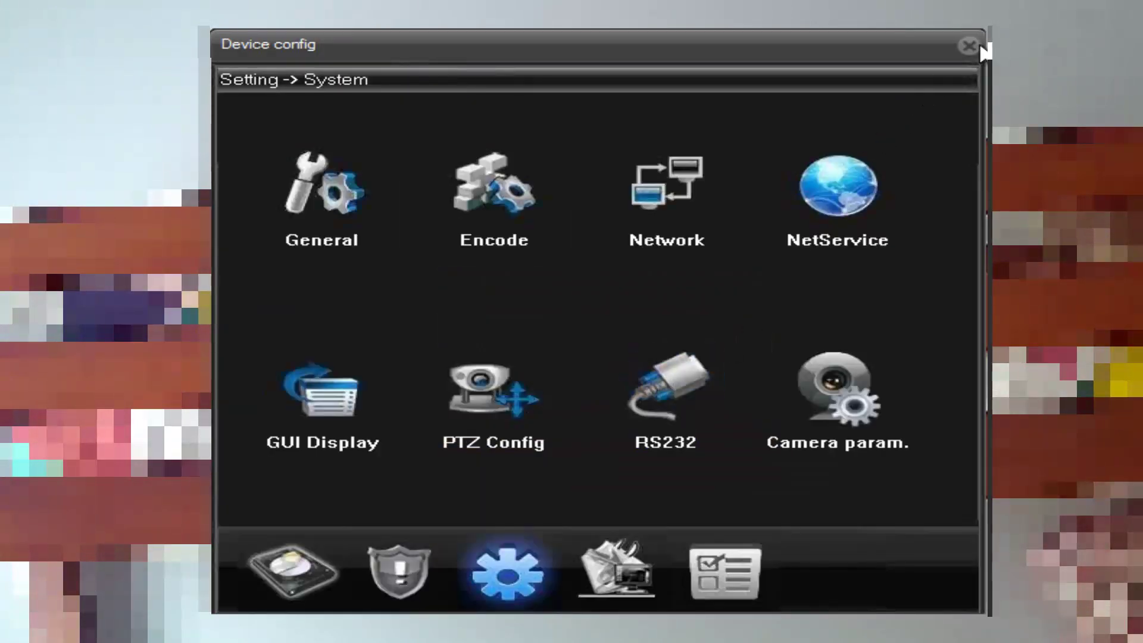